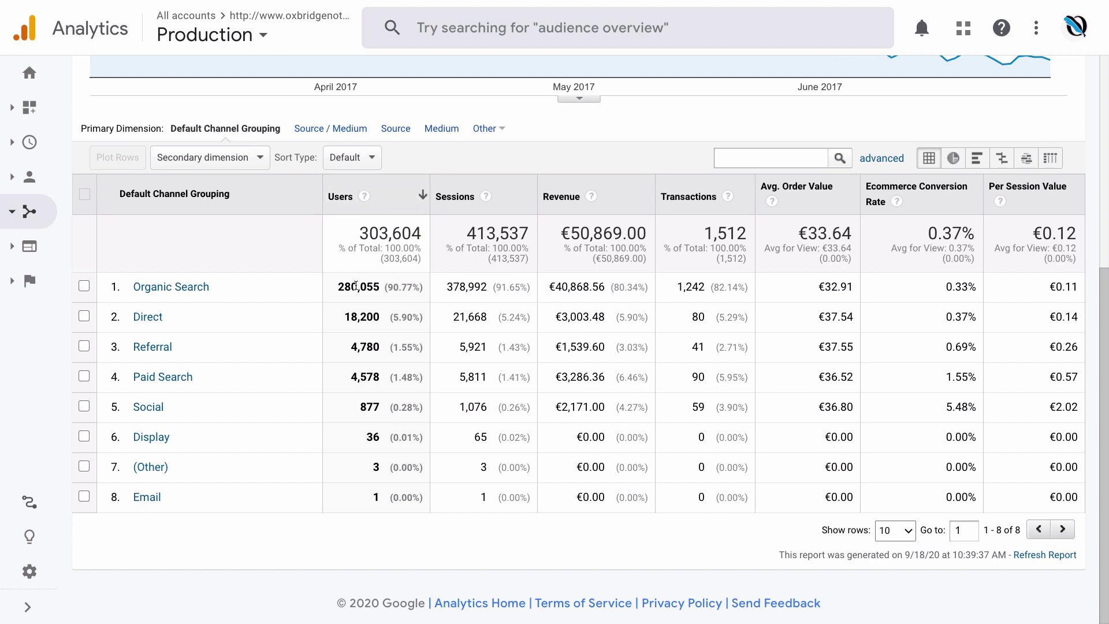
Step: Examine the users, sessions, conversion rates and per session values of the Organic Search, Paid Search and Social channels
left_click_drag(386, 287, 435, 289)
left_click(470, 286)
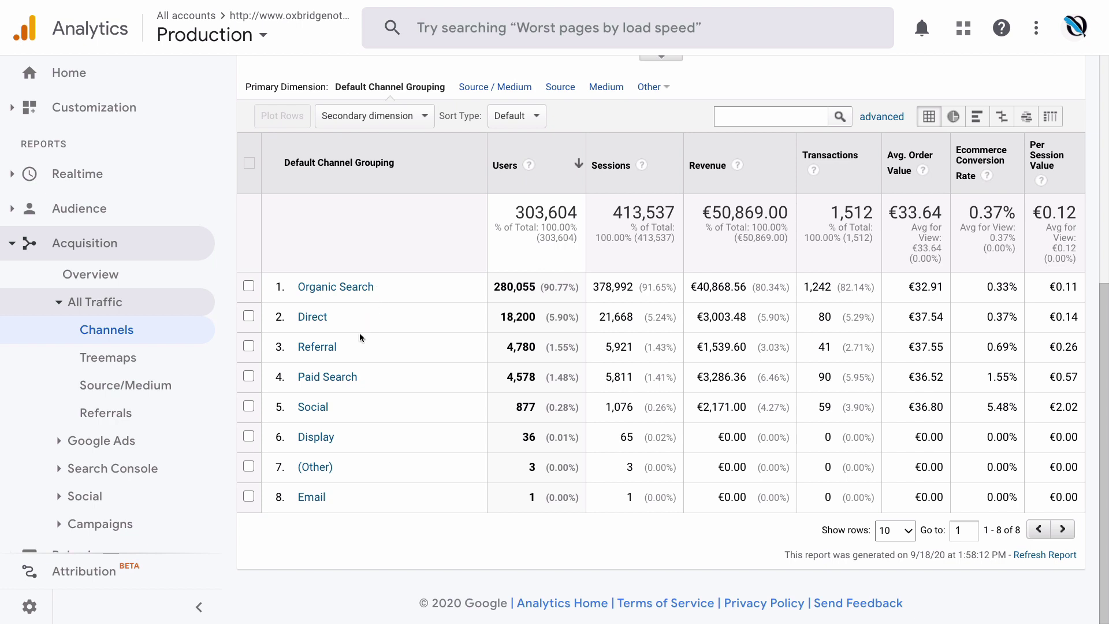
double_click(994, 288)
triple_click(994, 287)
double_click(998, 377)
double_click(997, 406)
double_click(1066, 380)
double_click(1071, 375)
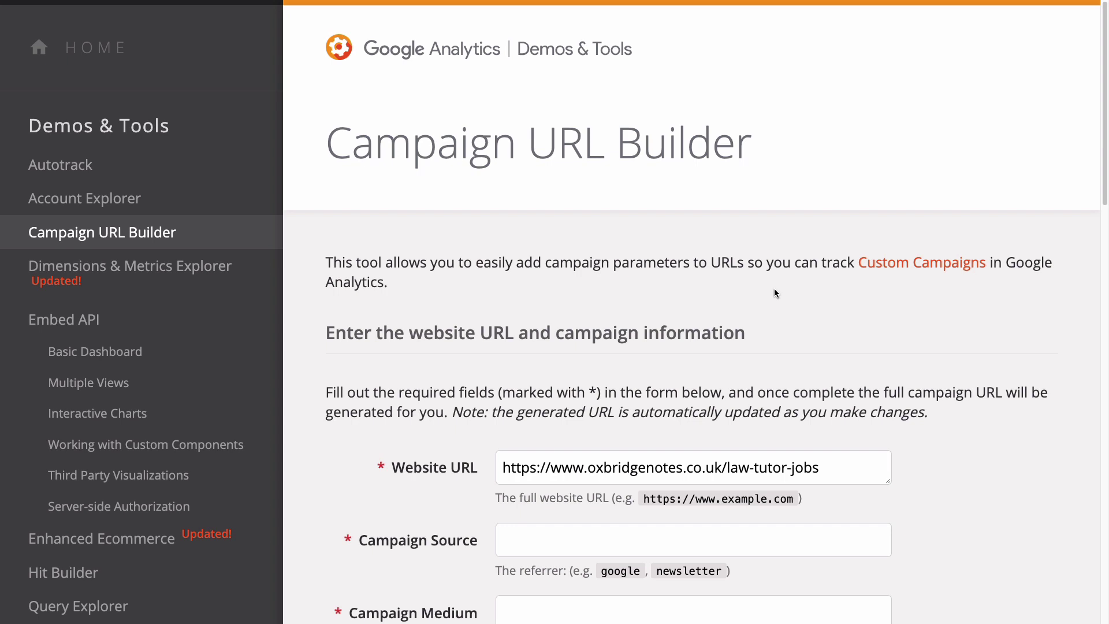
Step: Set the campaign source to oxbridgenotes-newsletter and the campaign medium to email for the law-tutor-jobs website URL
triple_click(740, 469)
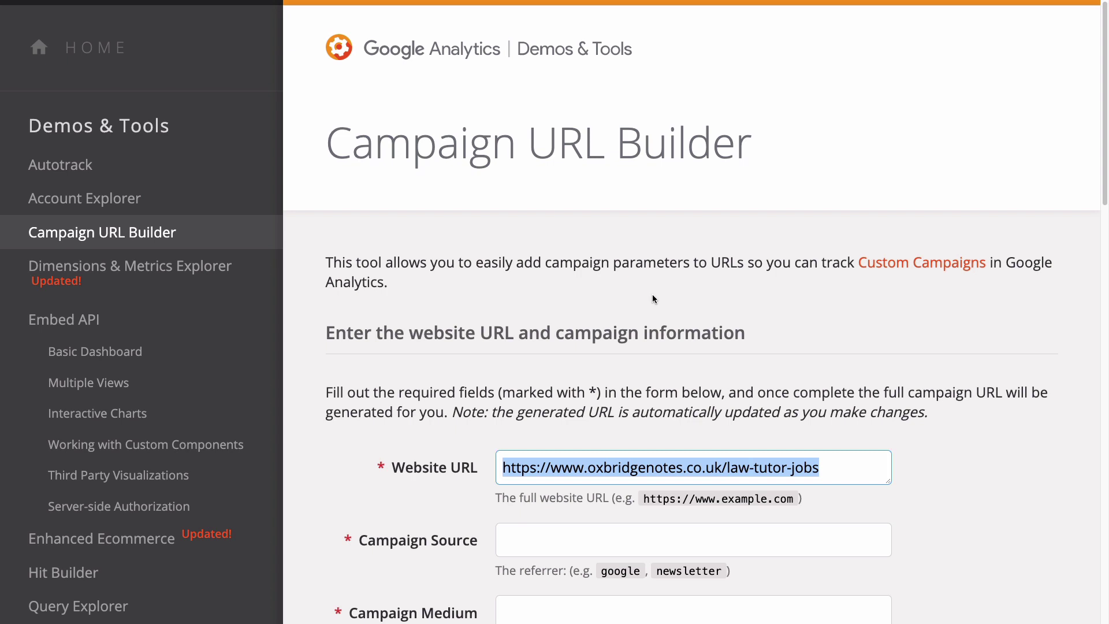
triple_click(617, 469)
scroll(750, 465, "down", 2)
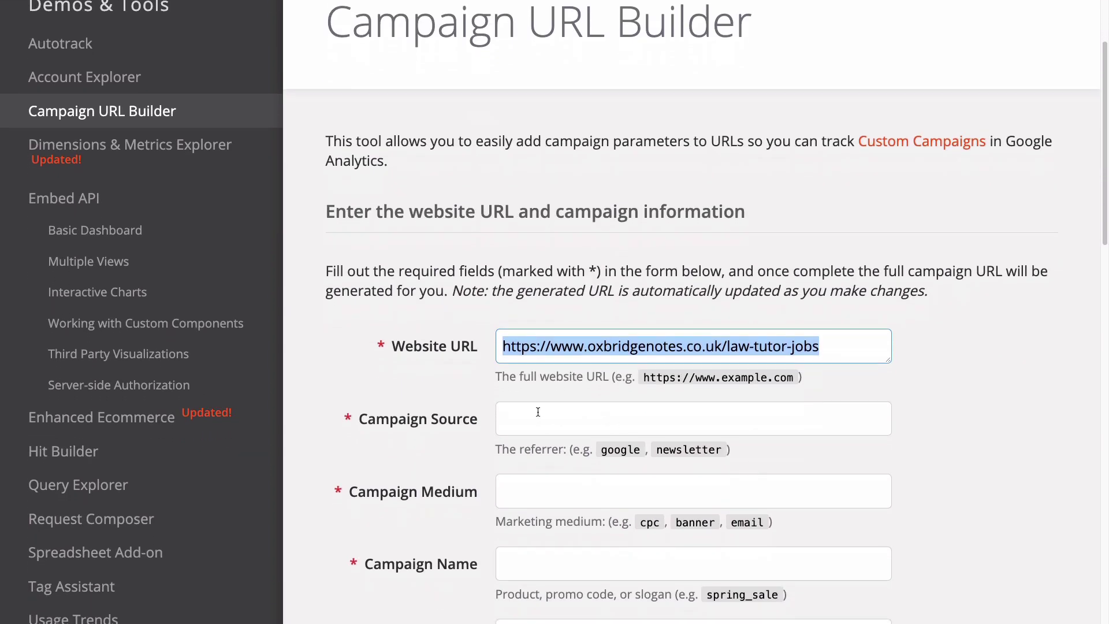
left_click(537, 412)
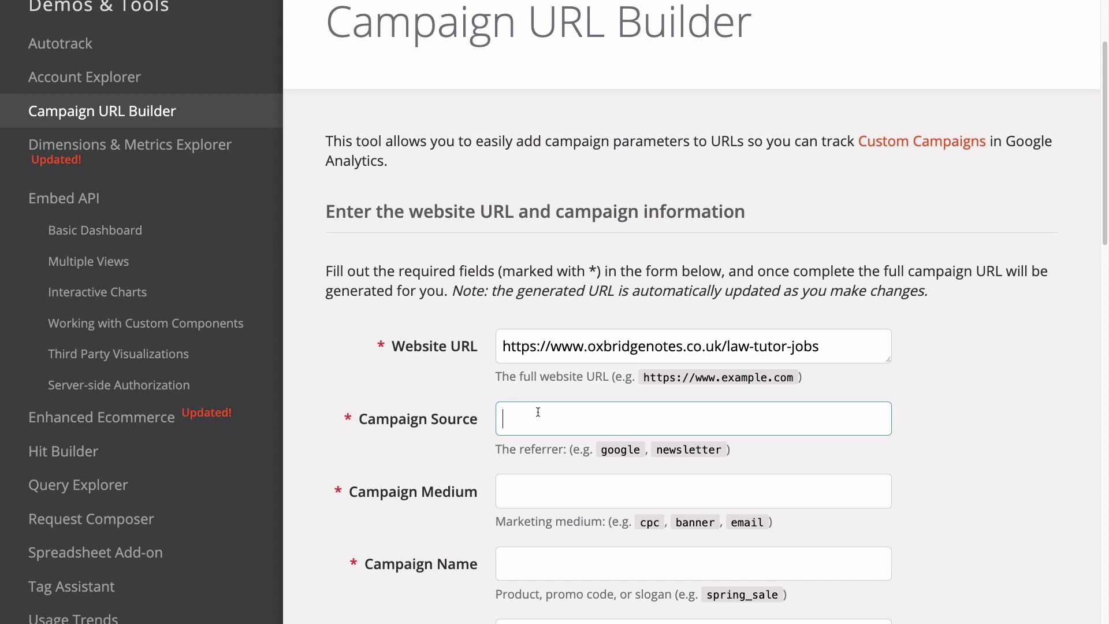
type("oxbridgenotes-newsletter")
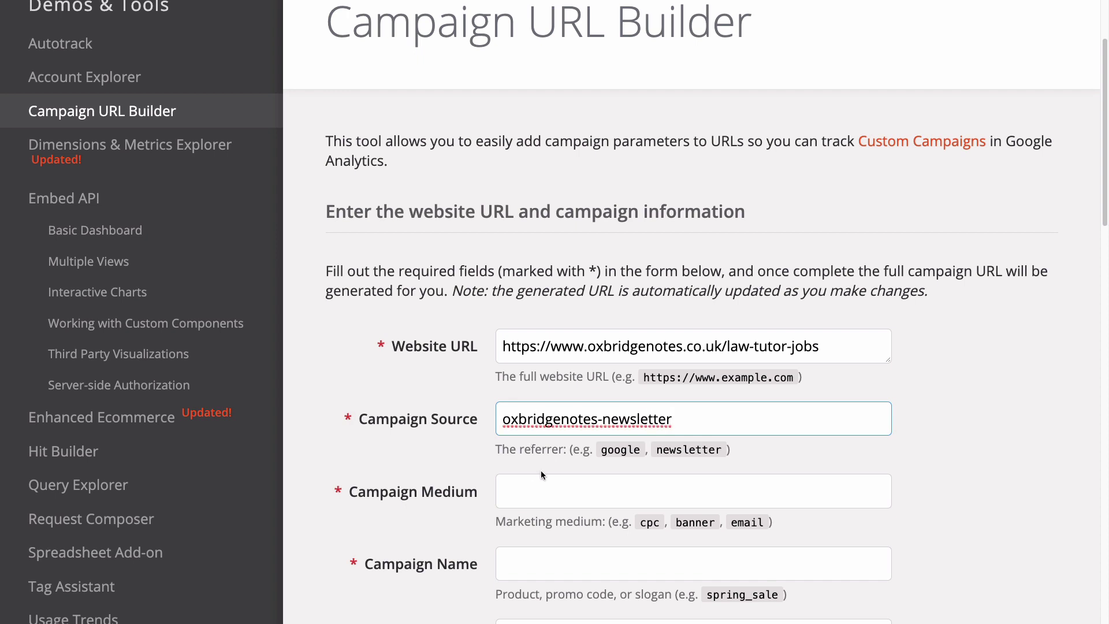
left_click(538, 495)
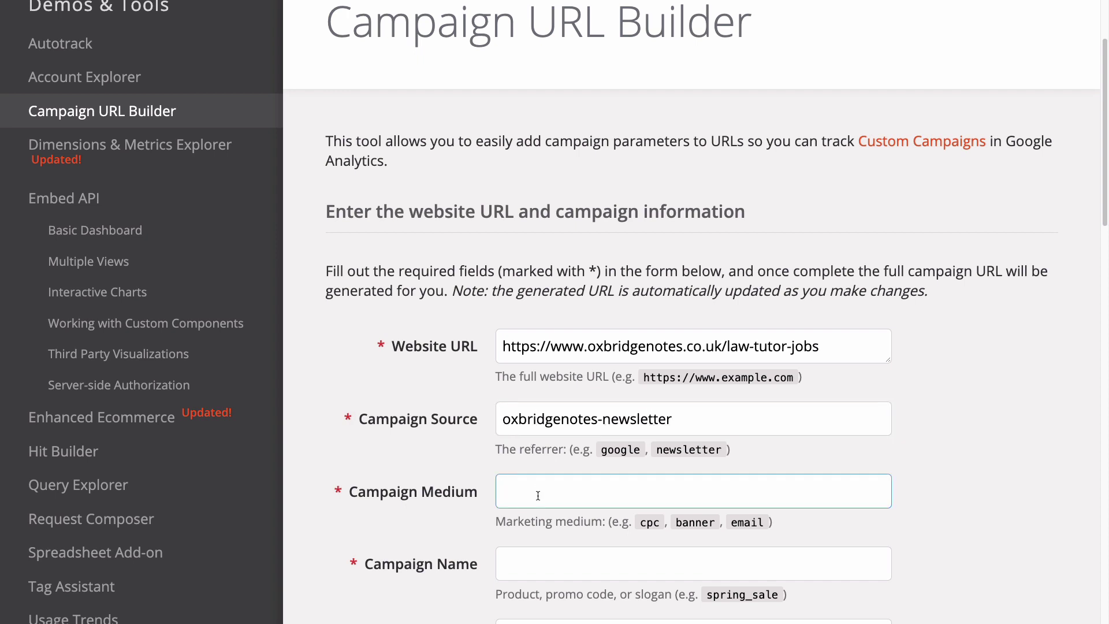
type("email")
Step: Set the campaign name to cart-abandons
scroll(559, 535, "down", 1)
left_click(559, 537)
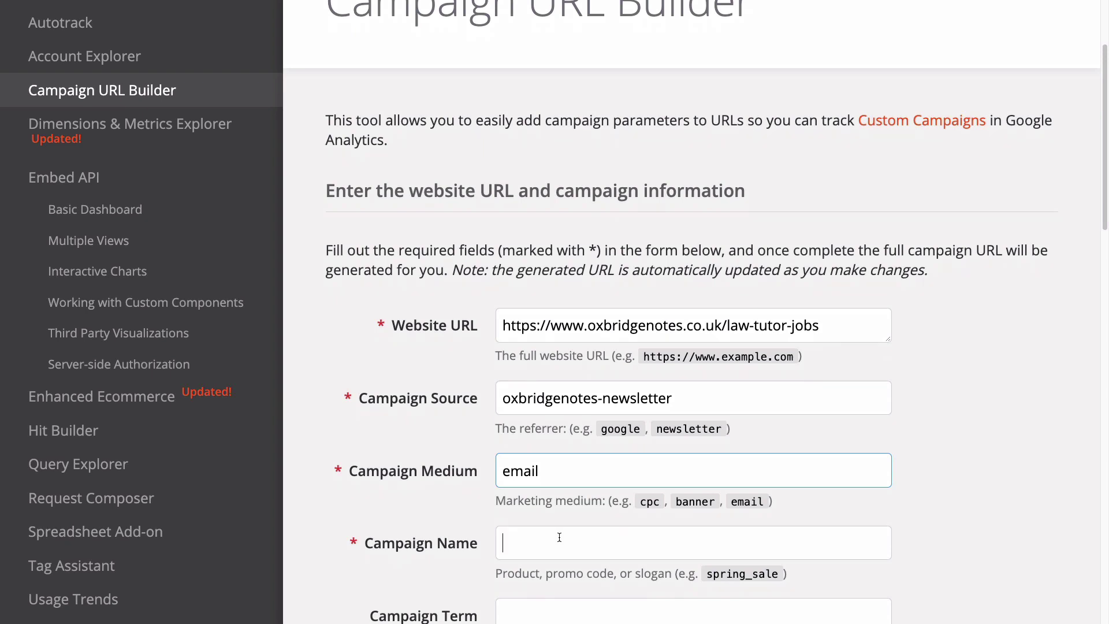
type("car")
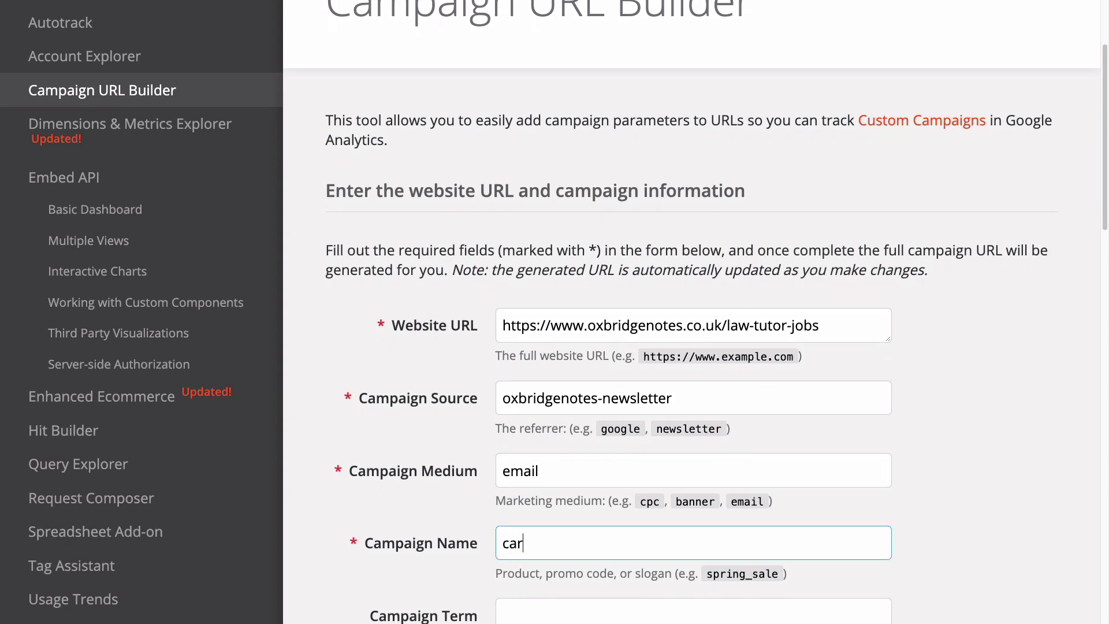
type("t-abandons")
Step: Examine the UTM parameters in the generated campaign URL and select the whole address
scroll(589, 501, "down", 6)
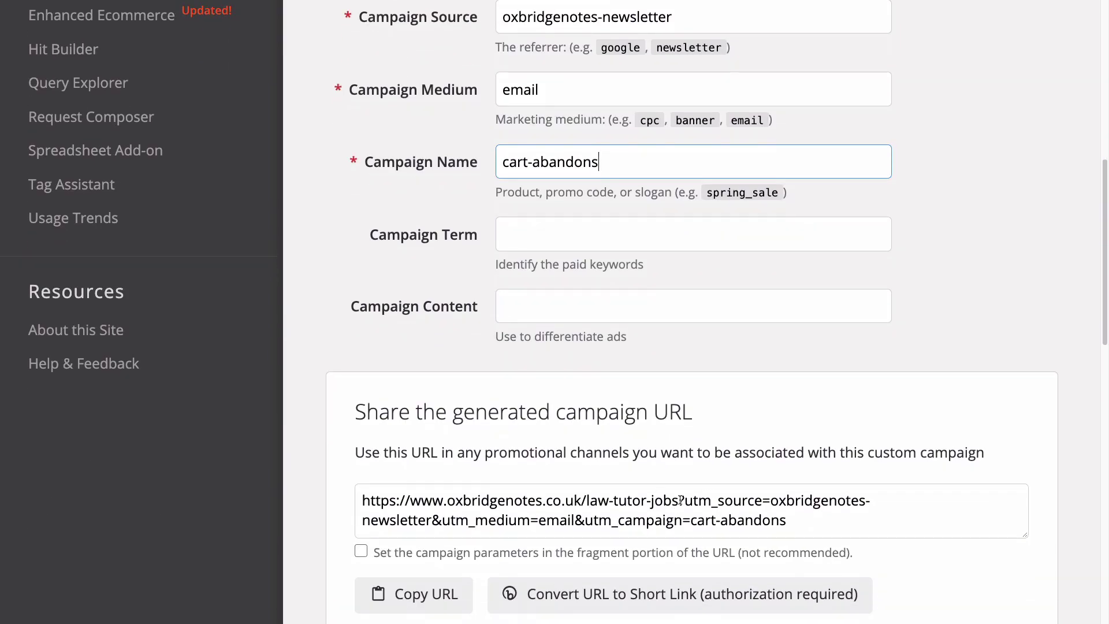
left_click_drag(680, 502, 766, 516)
triple_click(763, 516)
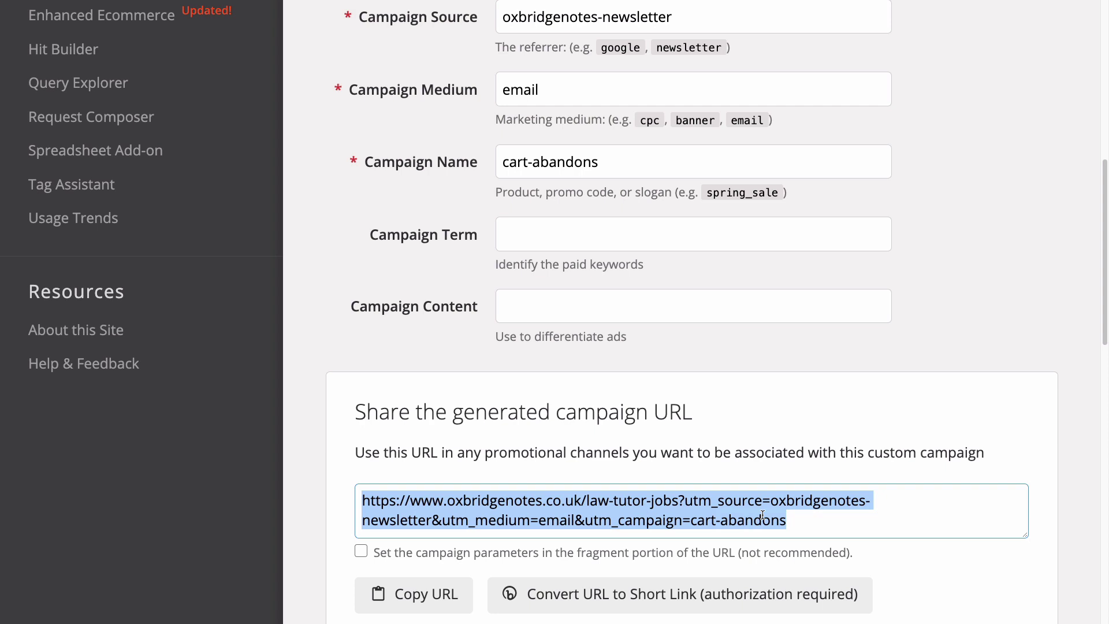
Step: Try to convert the generated campaign URL to a short link
scroll(763, 515, "down", 1)
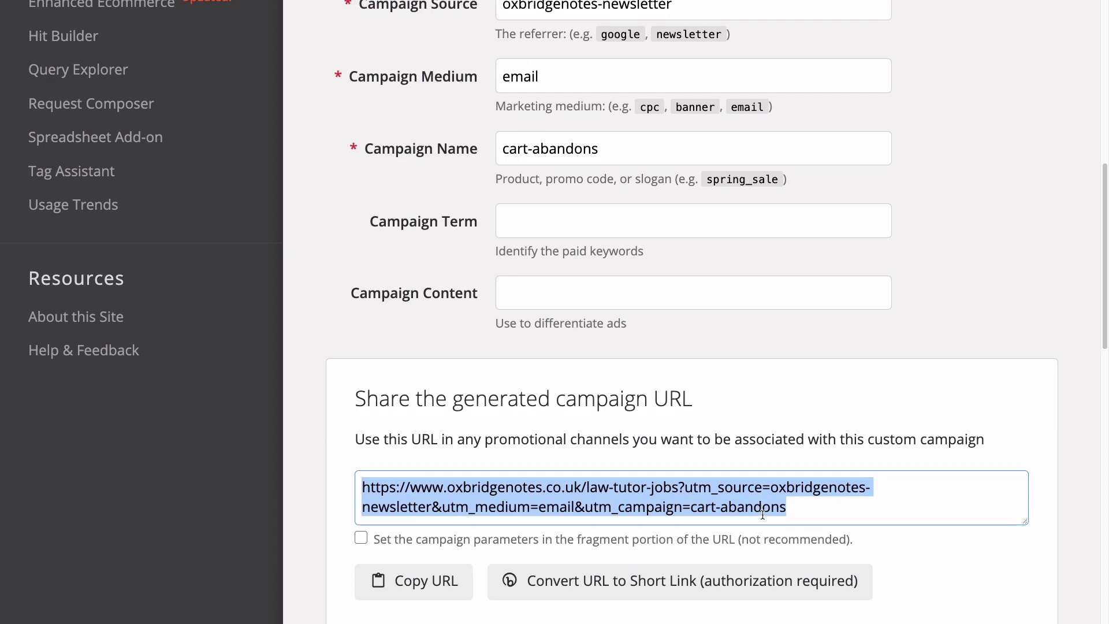
left_click(663, 572)
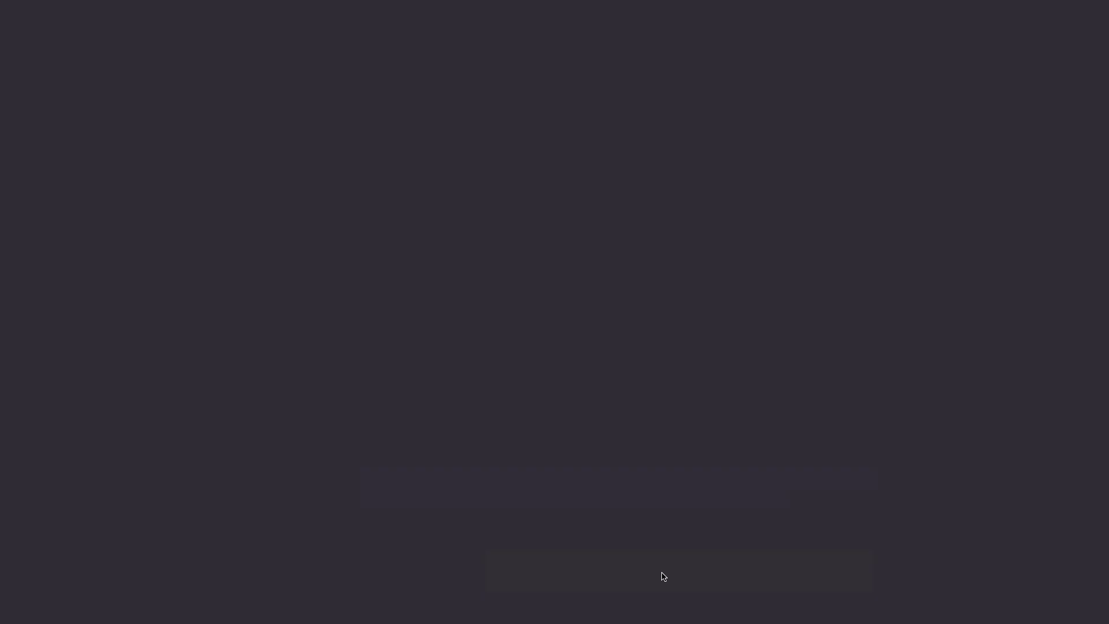
left_click(560, 341)
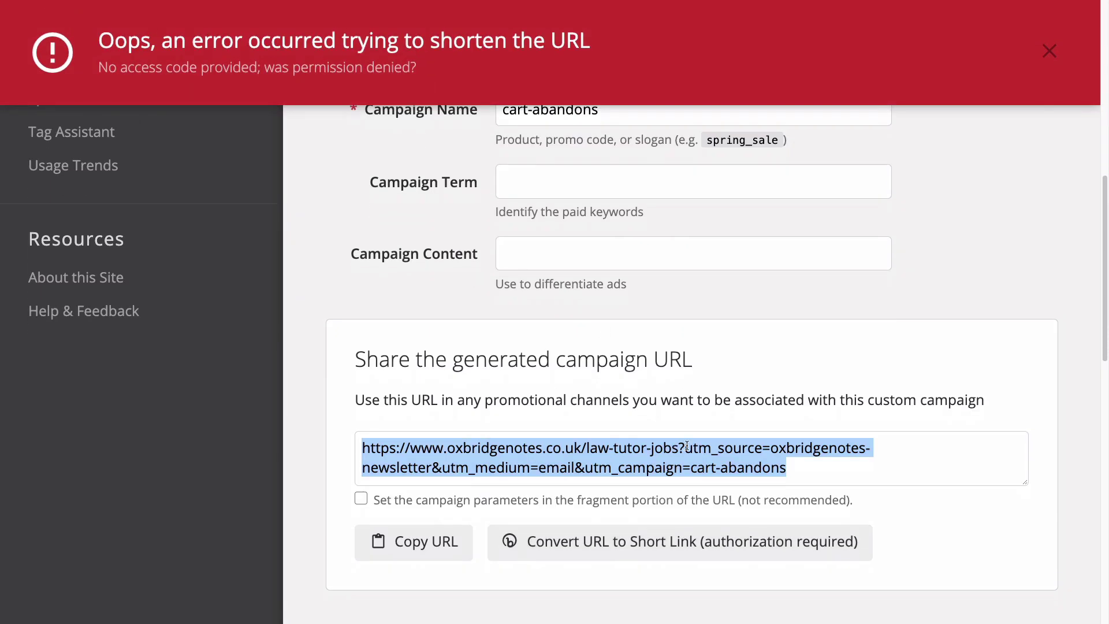
Step: Copy the generated campaign URL, open it in a new browser tab and look through the landing page
triple_click(686, 446)
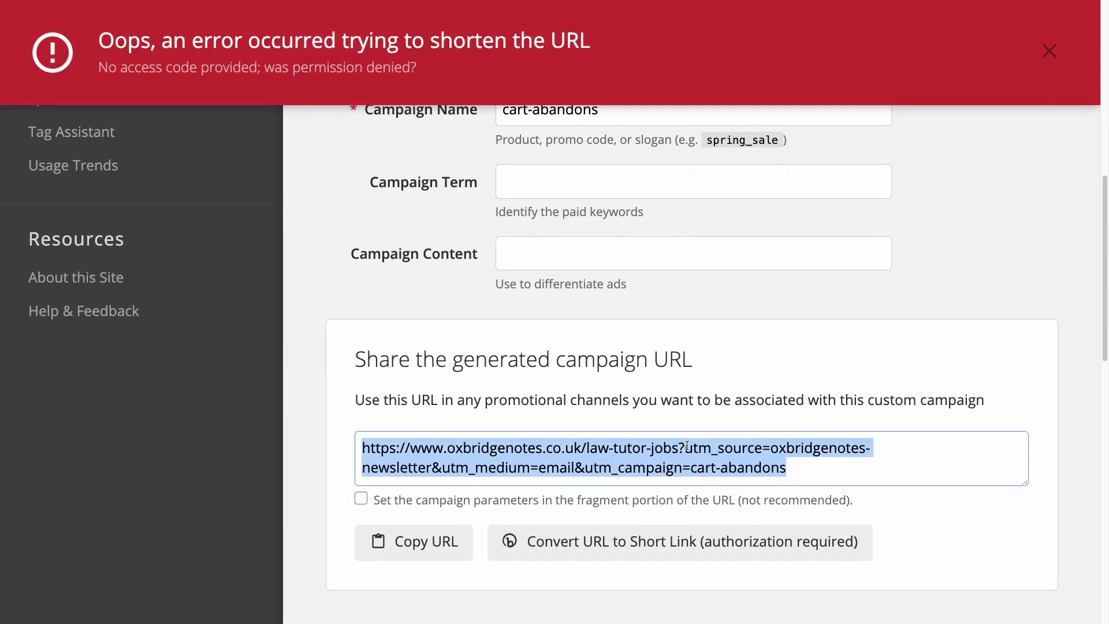
key("super+c")
key("super+t")
key("super+v")
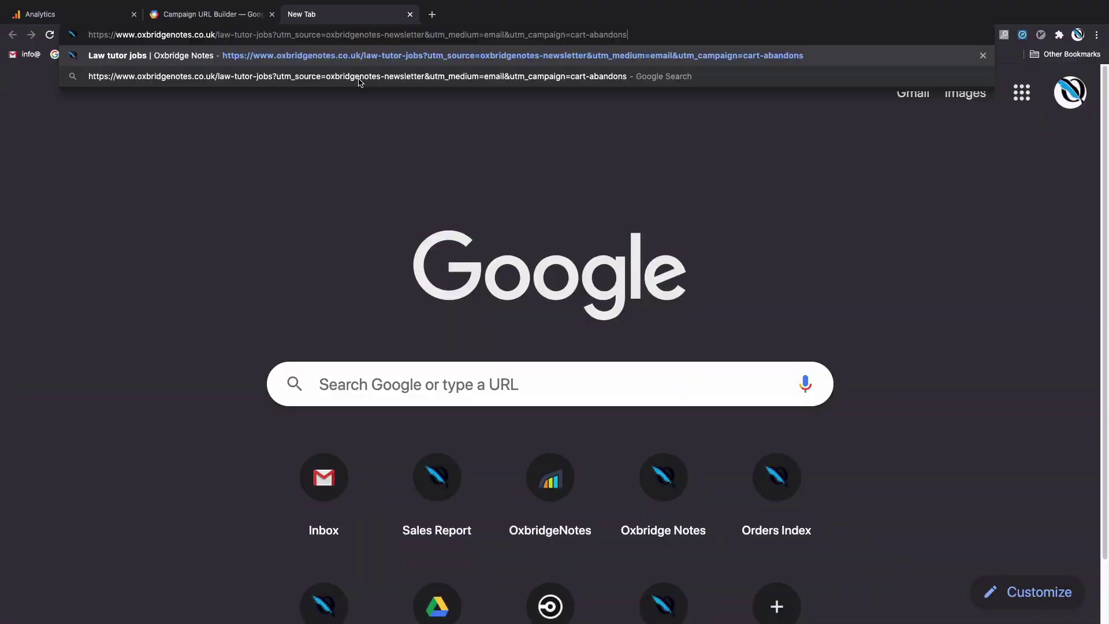
key("Return")
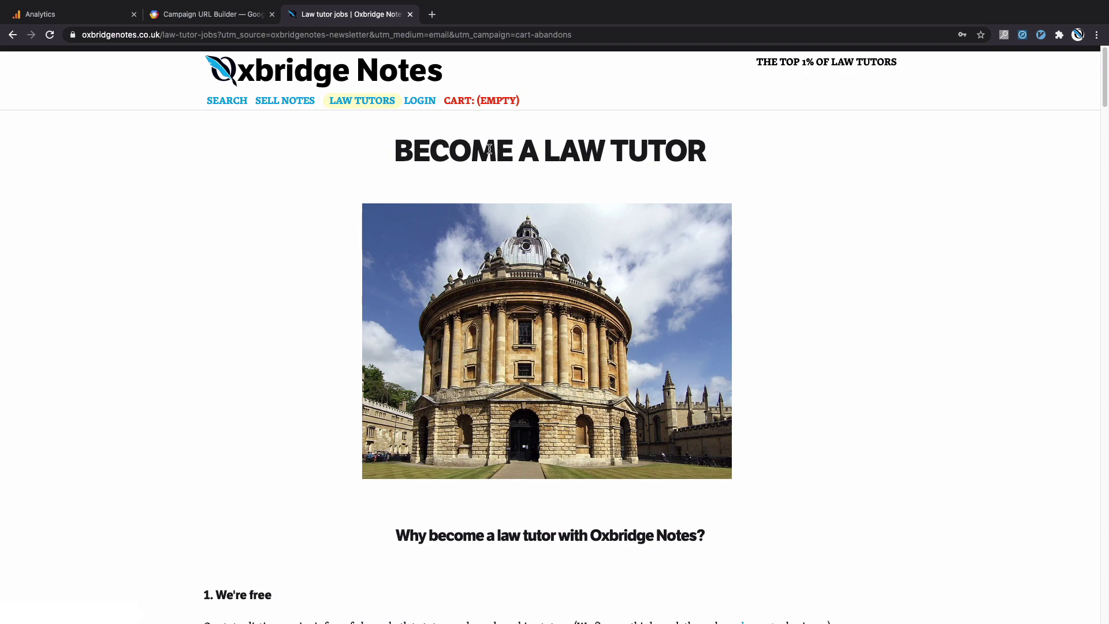
scroll(490, 152, "down", 5)
scroll(489, 148, "down", 10)
scroll(489, 148, "up", 15)
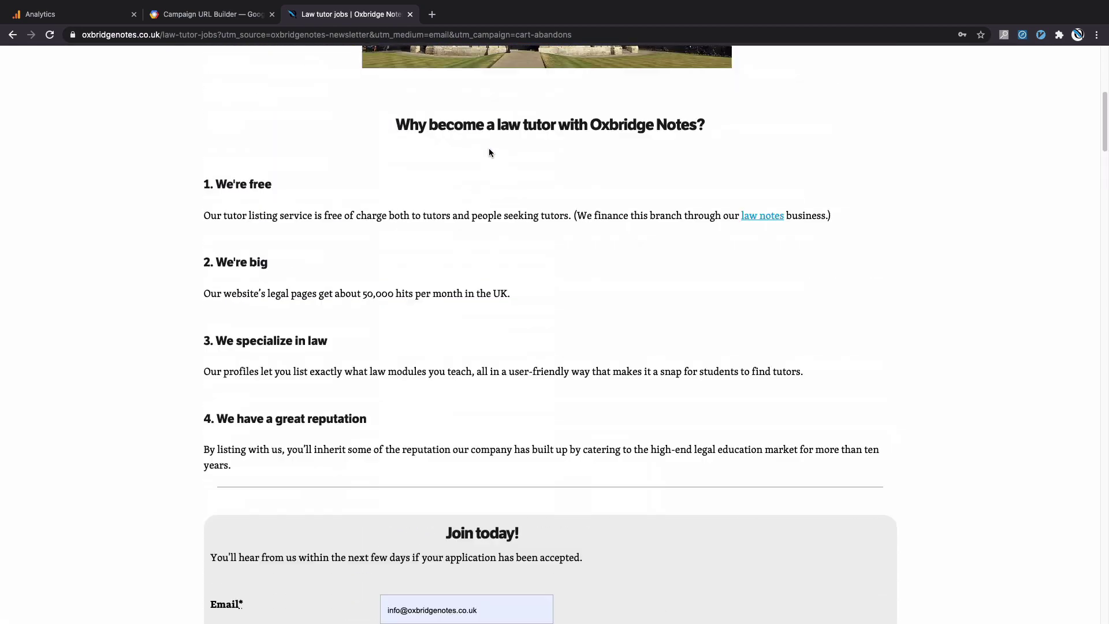
Step: Switch to Google Analytics and open the Realtime Traffic Sources report
left_click(78, 39)
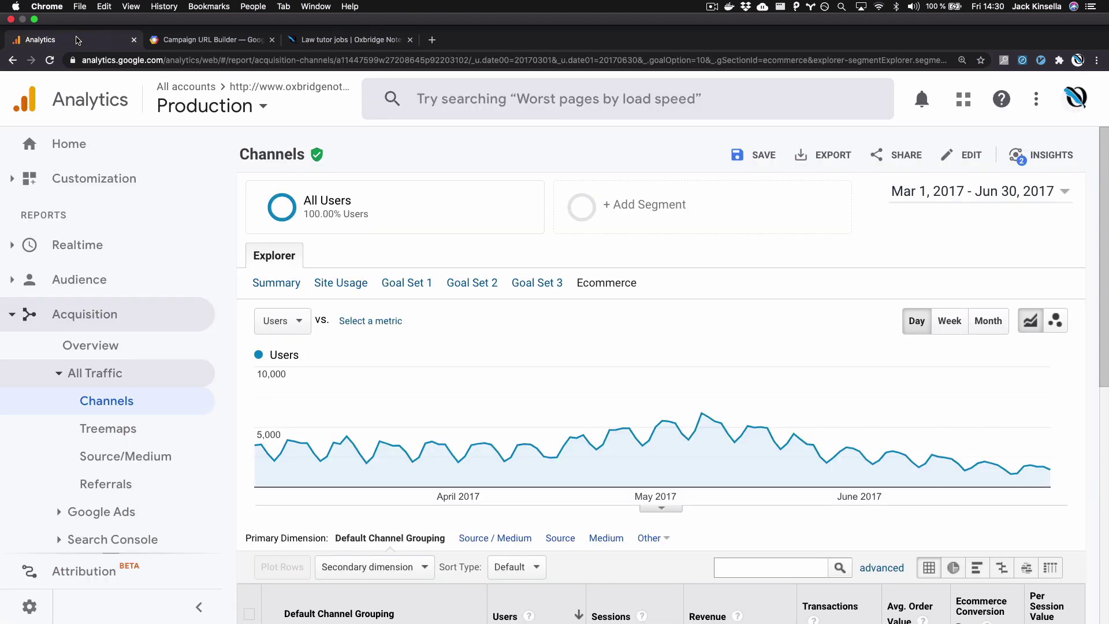
left_click(99, 215)
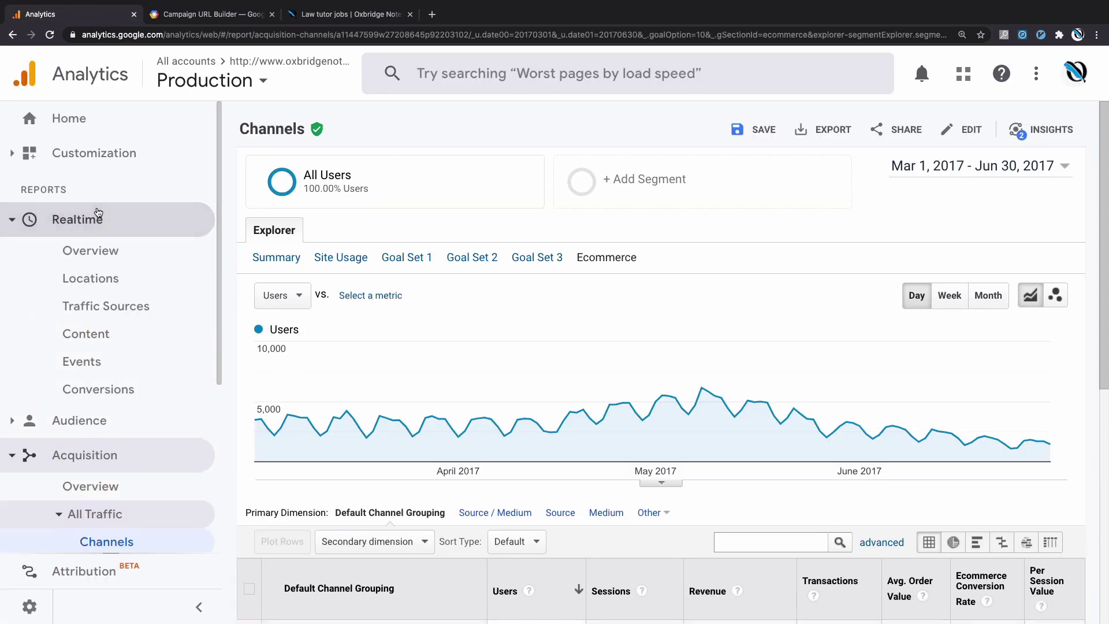
left_click(117, 310)
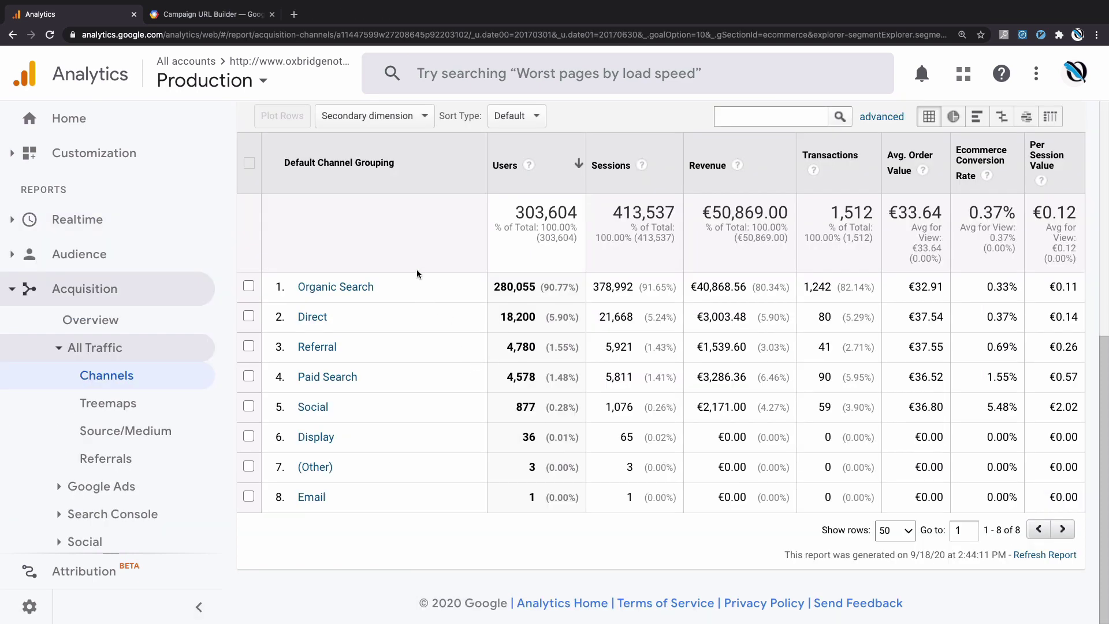
Step: View the Channels table by Source / Medium and return it to the Default Channel Grouping dimension
scroll(347, 306, "up", 1)
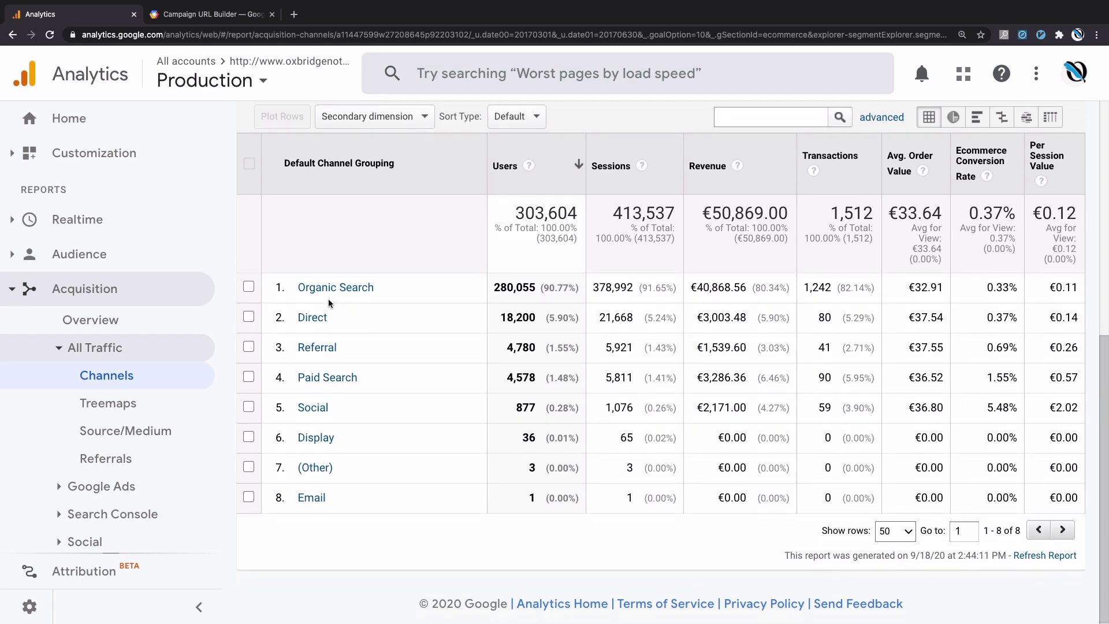
scroll(329, 303, "up", 2)
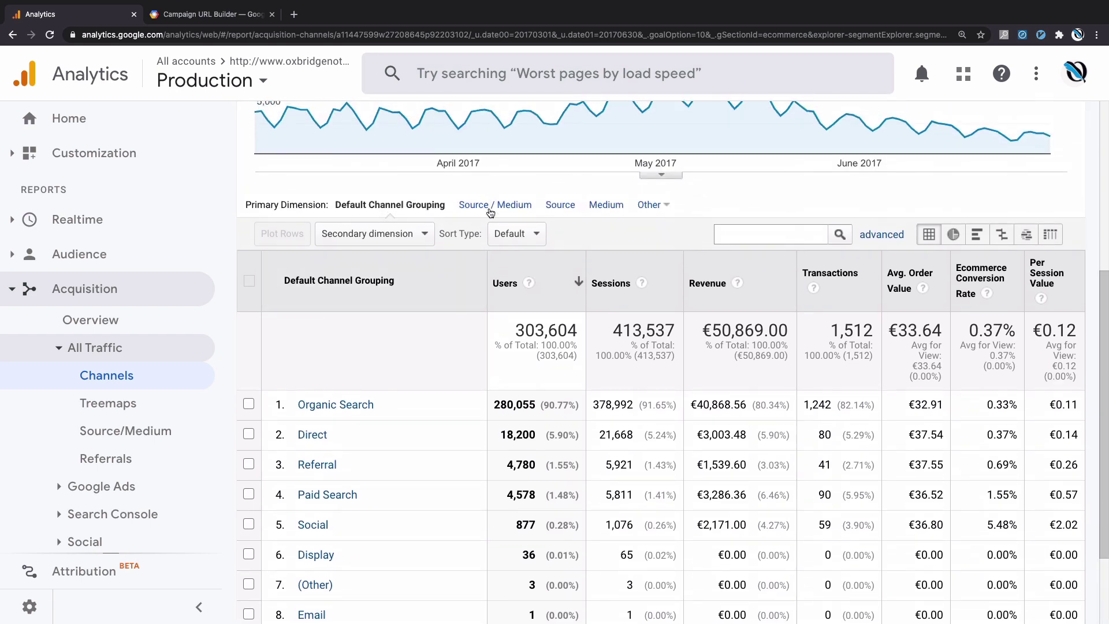
left_click(490, 208)
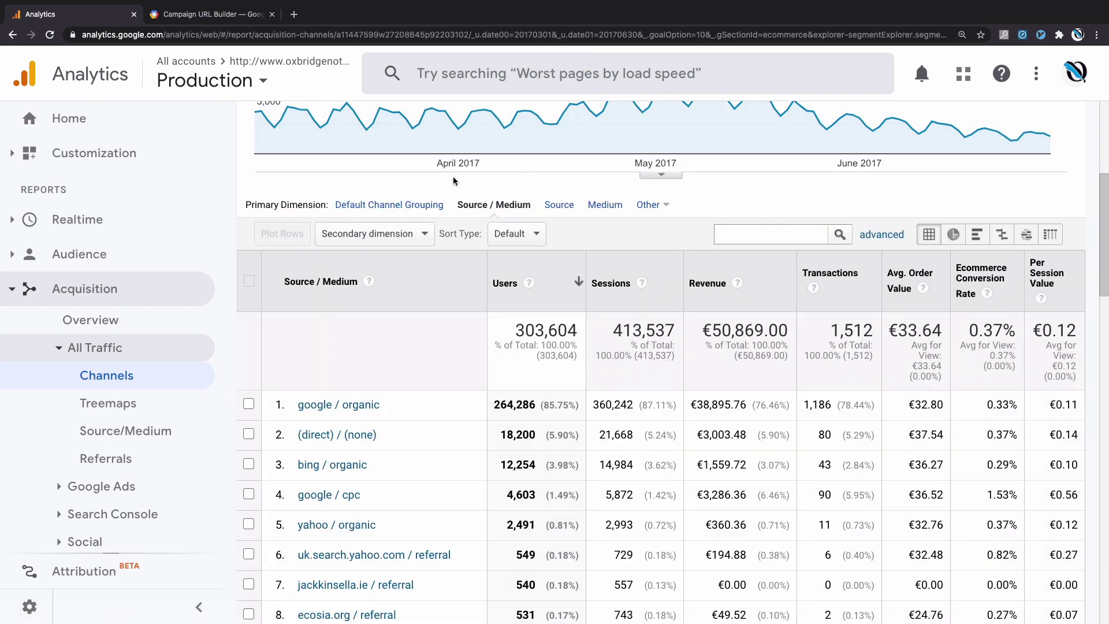
left_click(385, 207)
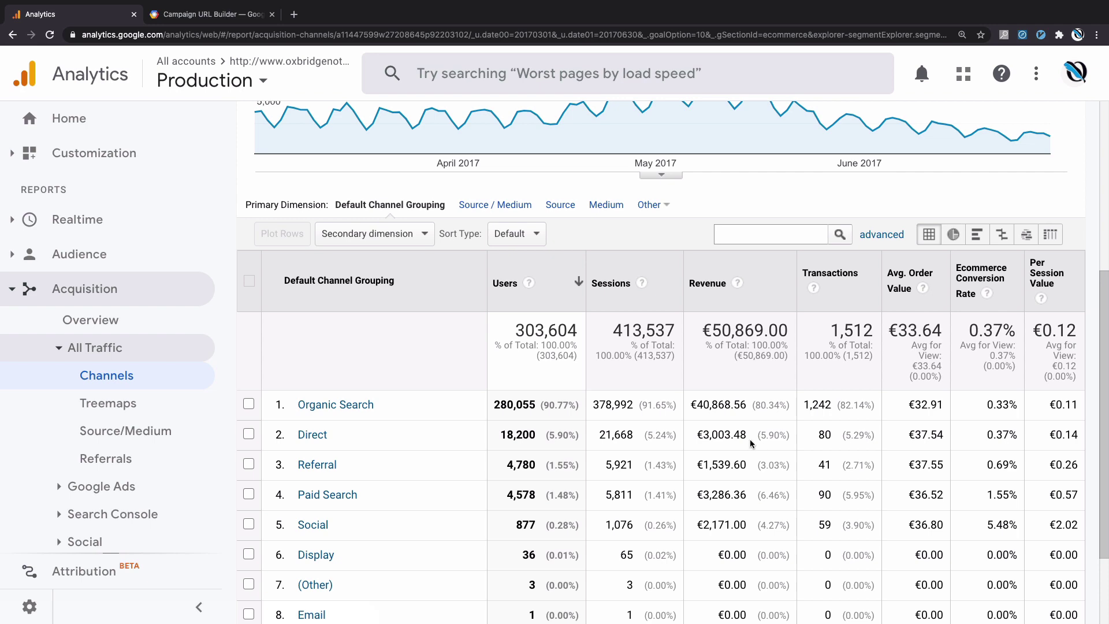
Step: Open the Production view's Ecommerce Settings and review the enabled ecommerce options and checkout funnel steps
left_click(32, 606)
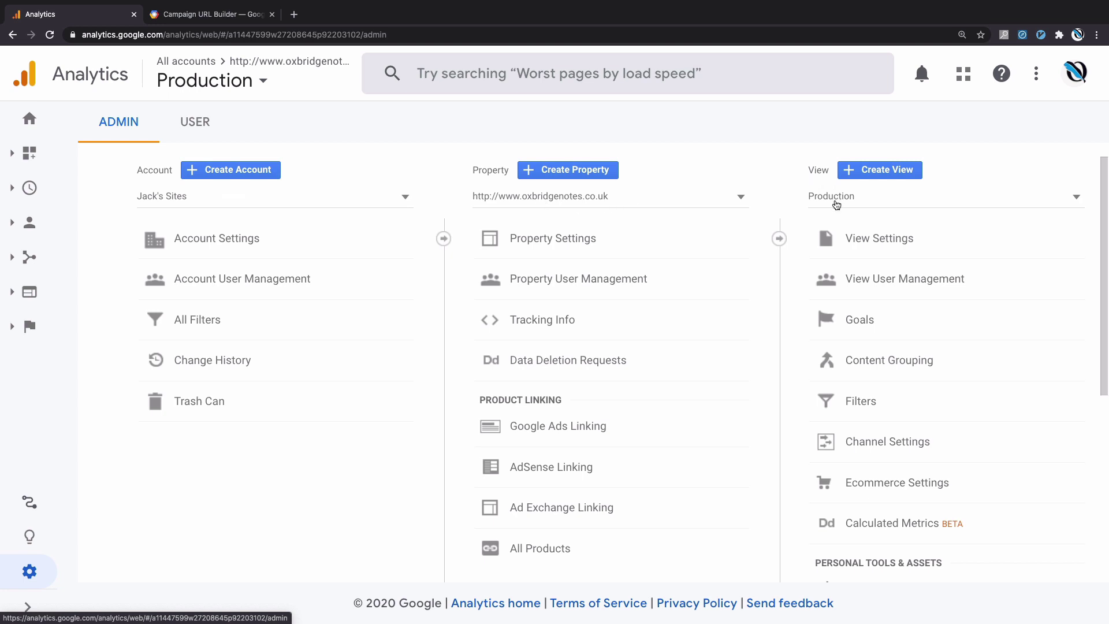
left_click(859, 494)
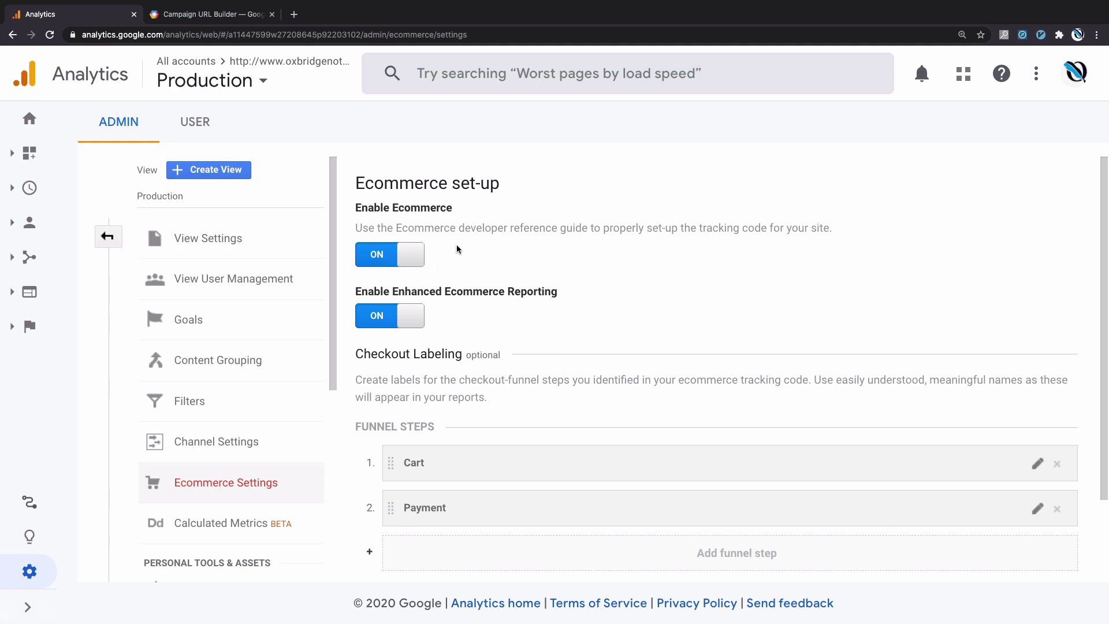
scroll(457, 249, "down", 2)
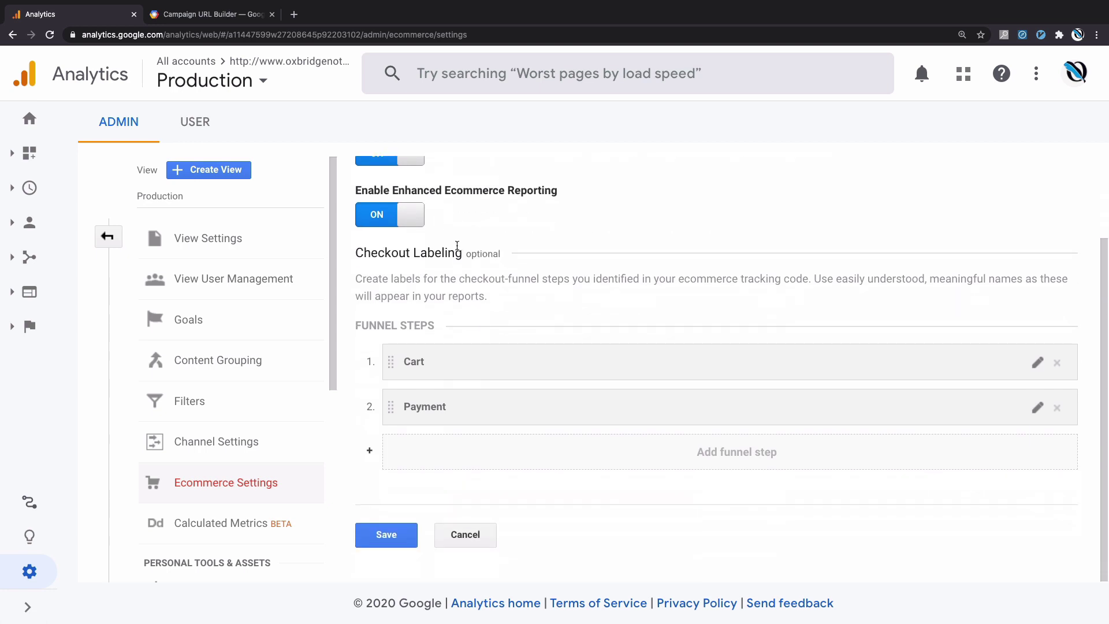
scroll(457, 245, "up", 2)
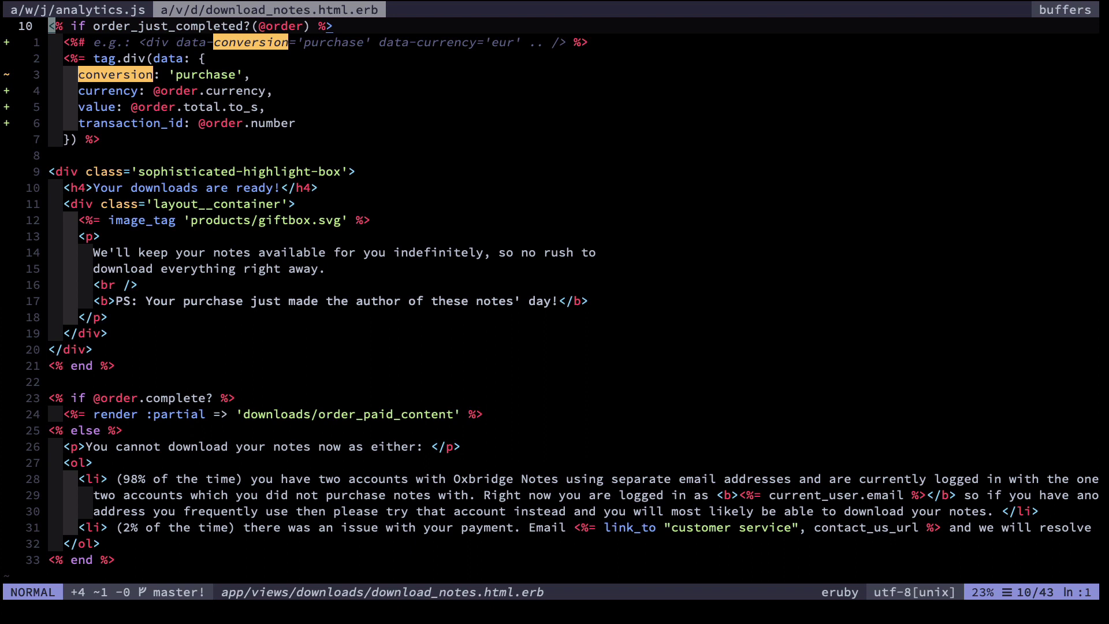
key("shift+v")
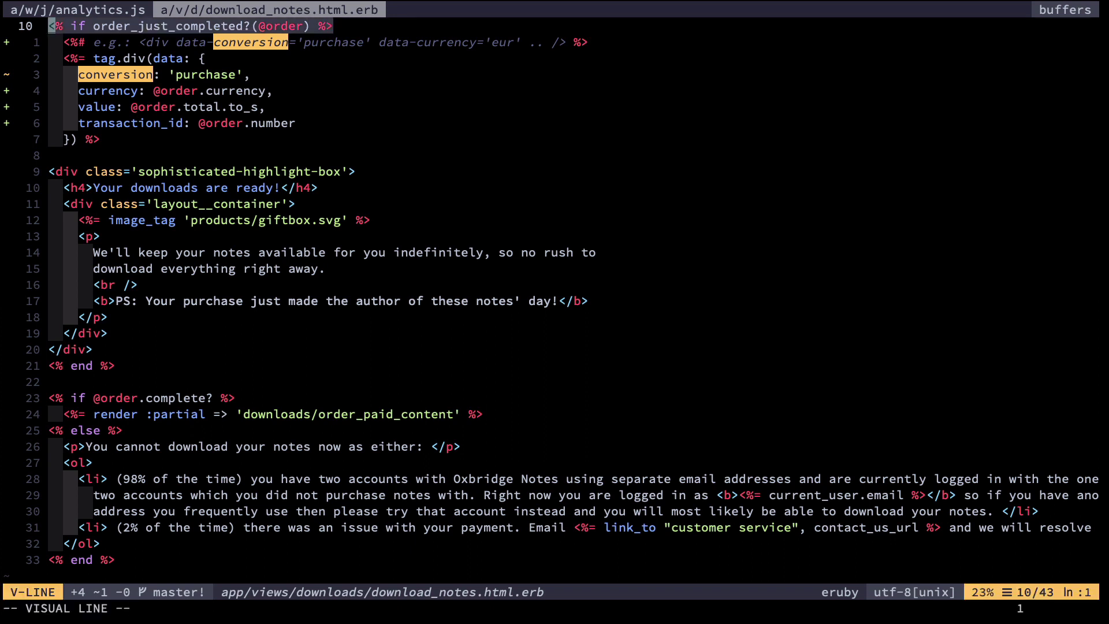
key("w")
key("w")
key("w")
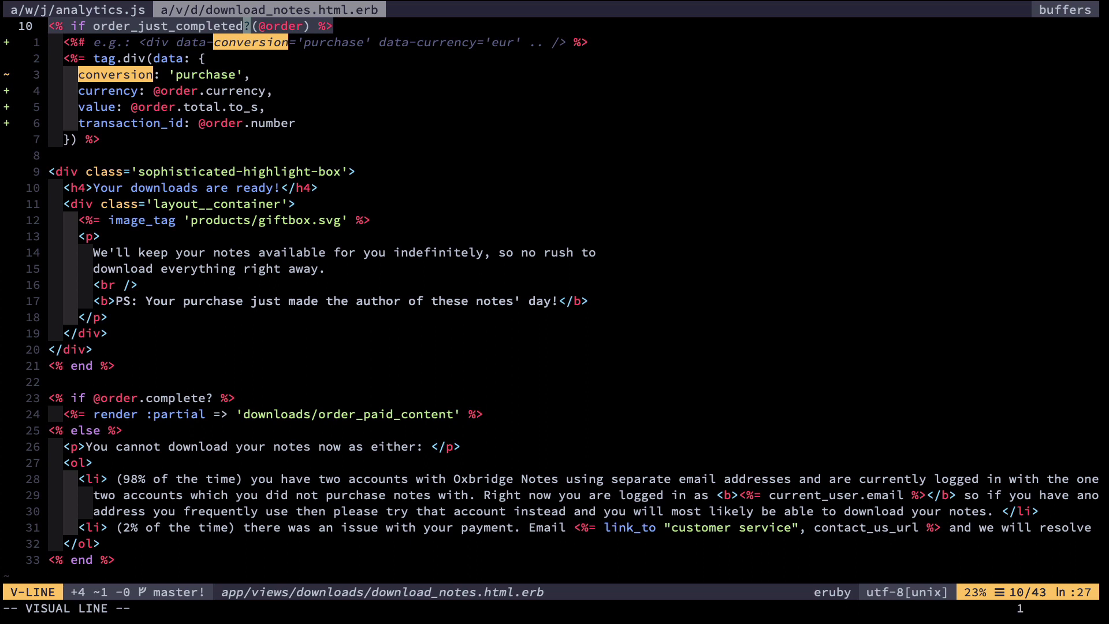
key("l")
key("Escape")
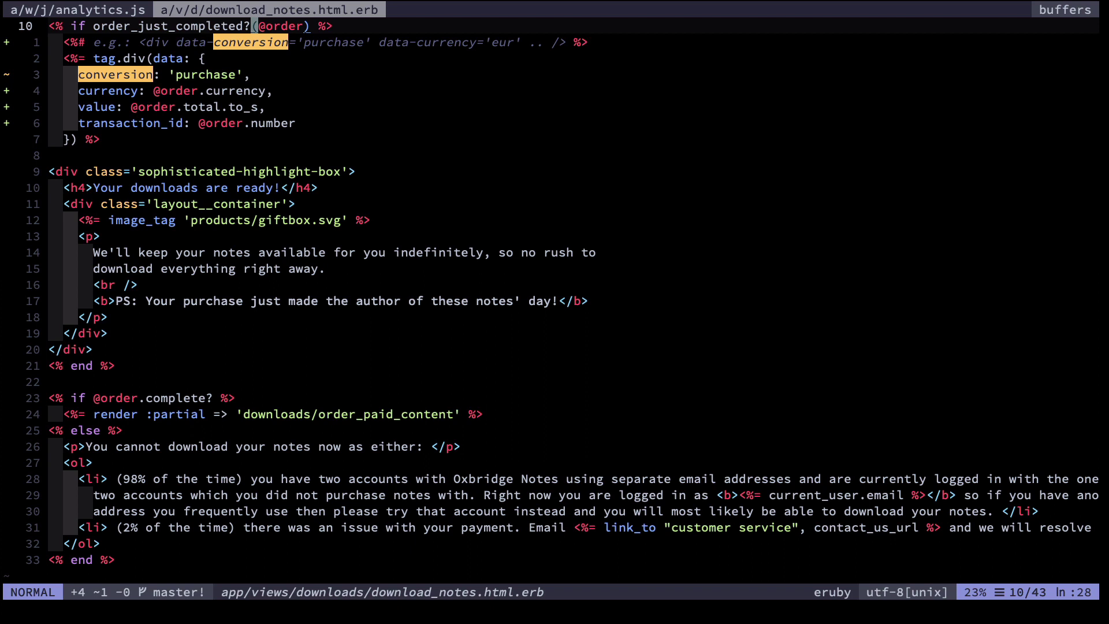
Step: Examine the commented example div and its data attributes word by word, and move on to the conversion: 'purchase' line
key("j")
key("shift+v")
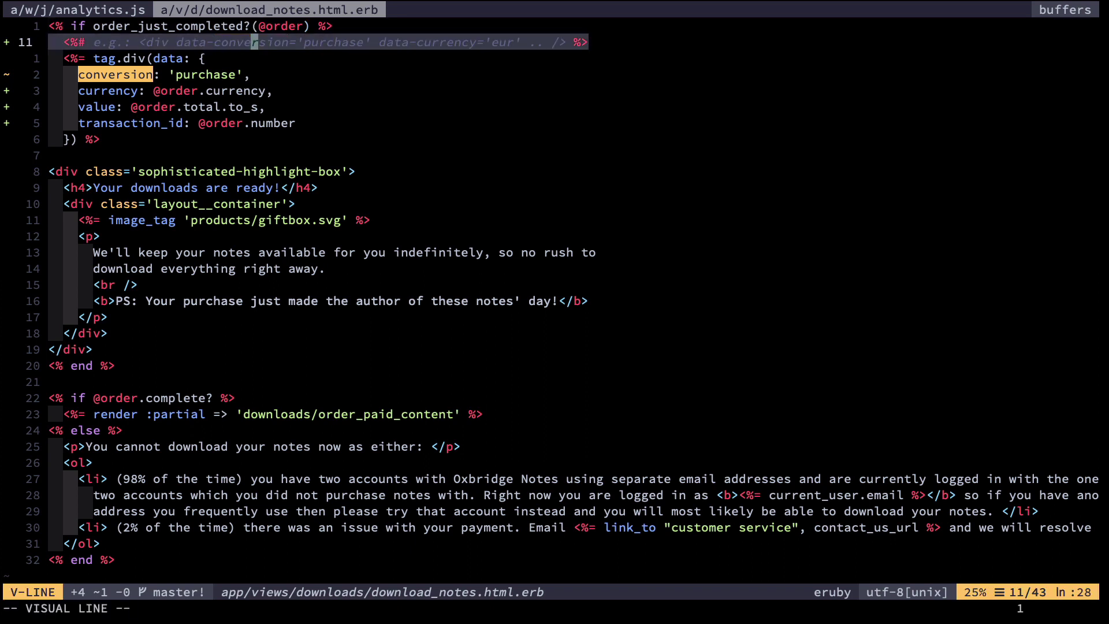
key("Escape")
key("b")
key("b")
key("b")
key("b")
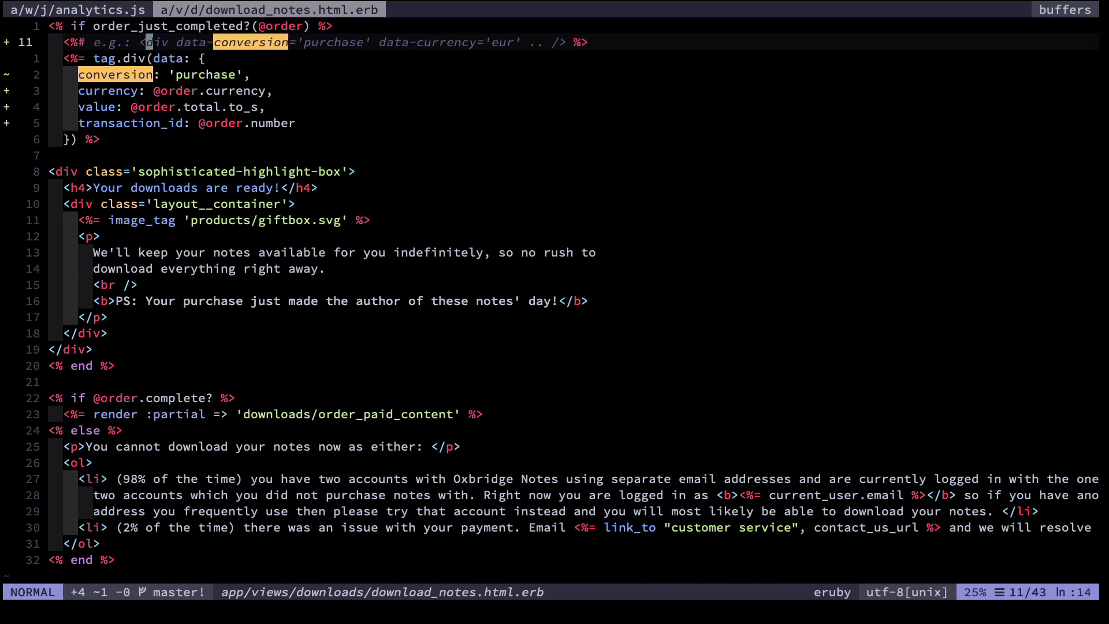
key("w")
key("w")
key("w")
key("w")
key("w")
key("w")
key("w")
key("w")
key("w")
key("w")
key("w")
key("j")
key("j")
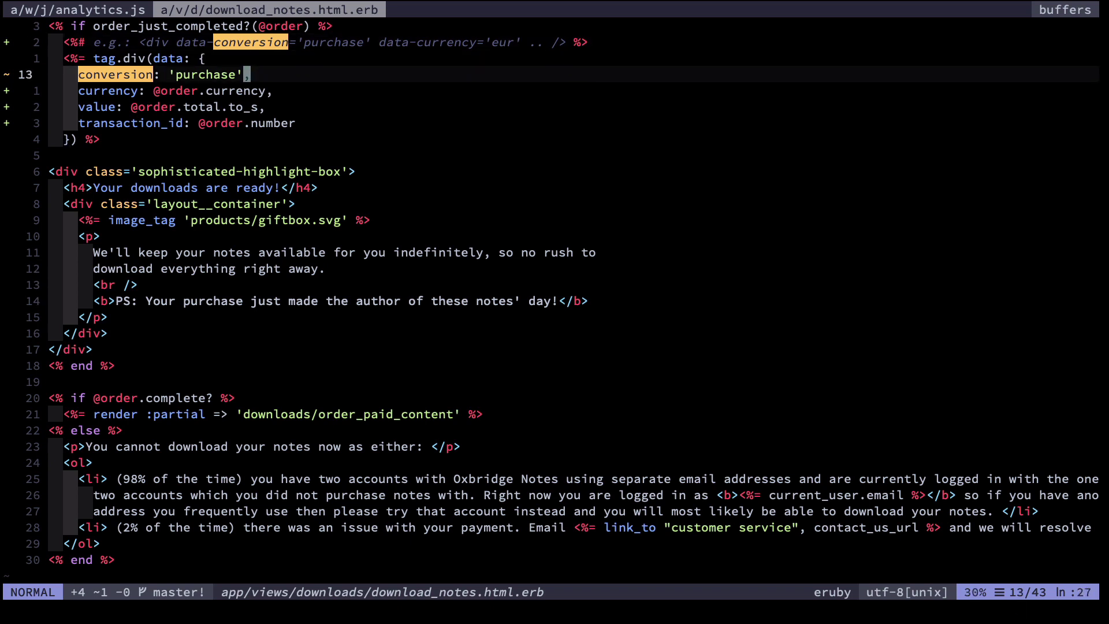
Step: Highlight the currency, value and transaction_id lines of the conversion div one after another
key("k")
key("j")
key("j")
key("shift+v")
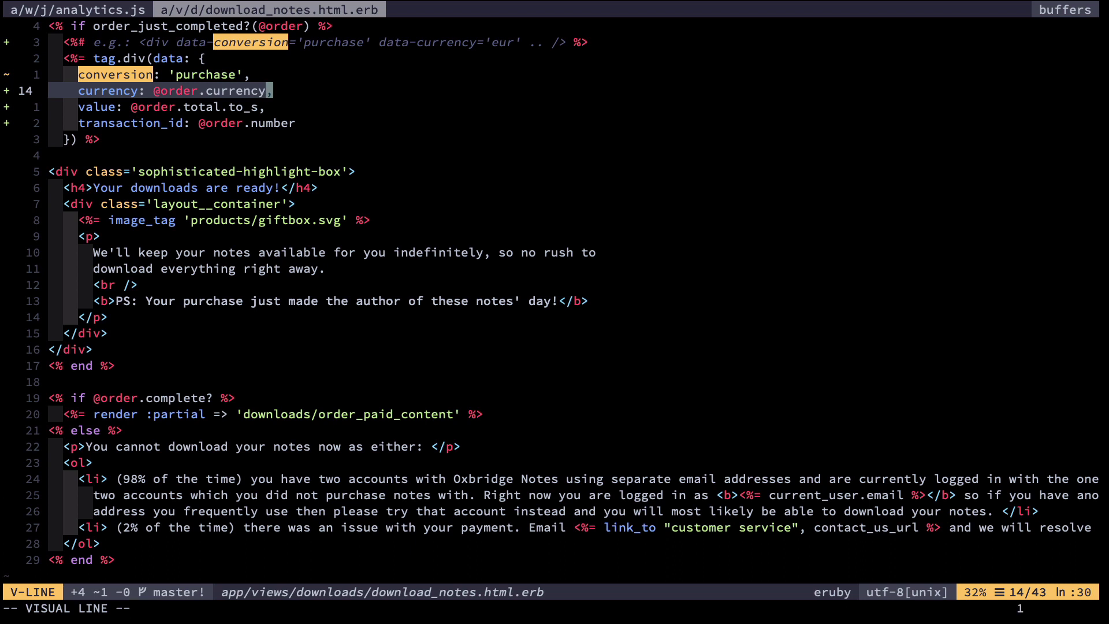
key("Escape")
key("j")
key("shift+v")
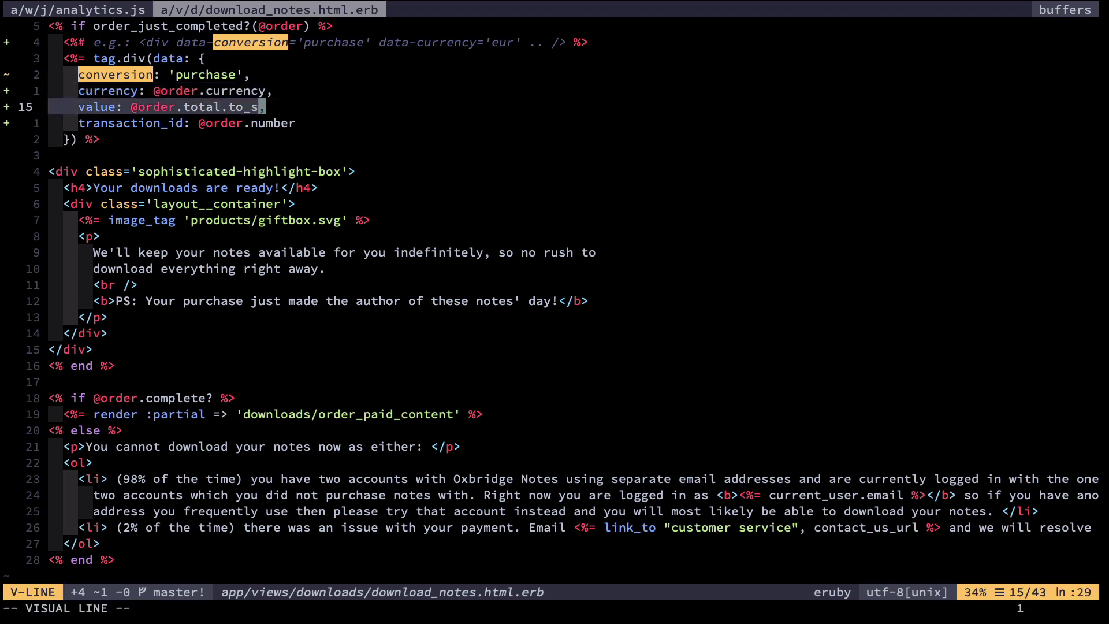
key("Escape")
key("j")
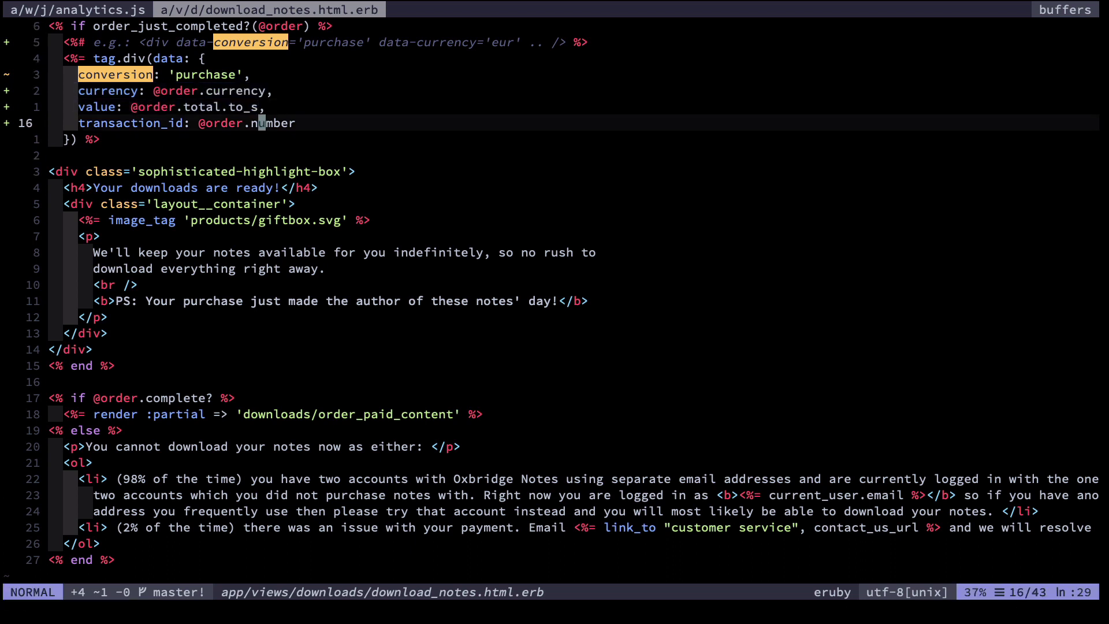
key("shift+v")
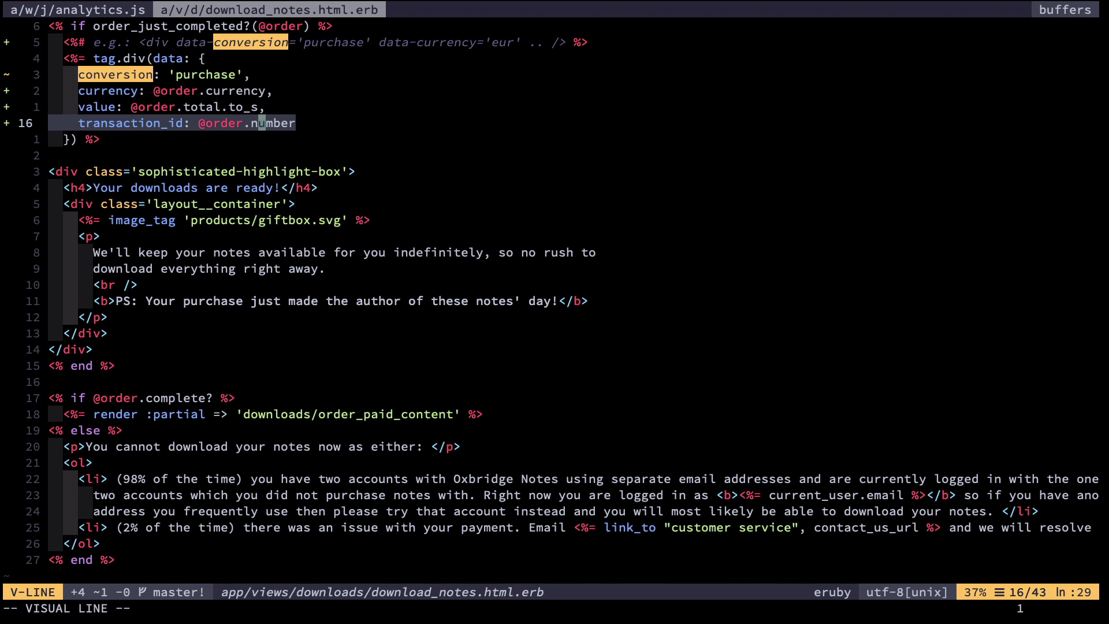
key("Escape")
Step: Save download_notes.html.erb and move along the commented example div line
type(":w")
key("Return")
key("j")
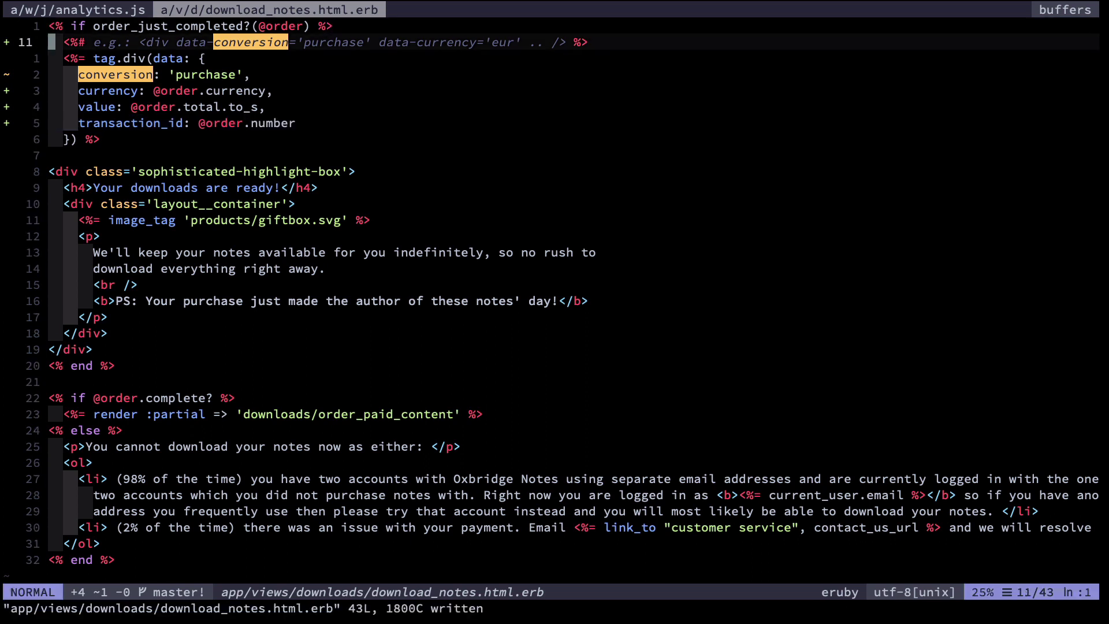
key("w")
key("w")
key("w")
key("w")
Step: Switch to analytics.js and examine the line that selects the [data-conversion] element with document.querySelector
key("ctrl+6")
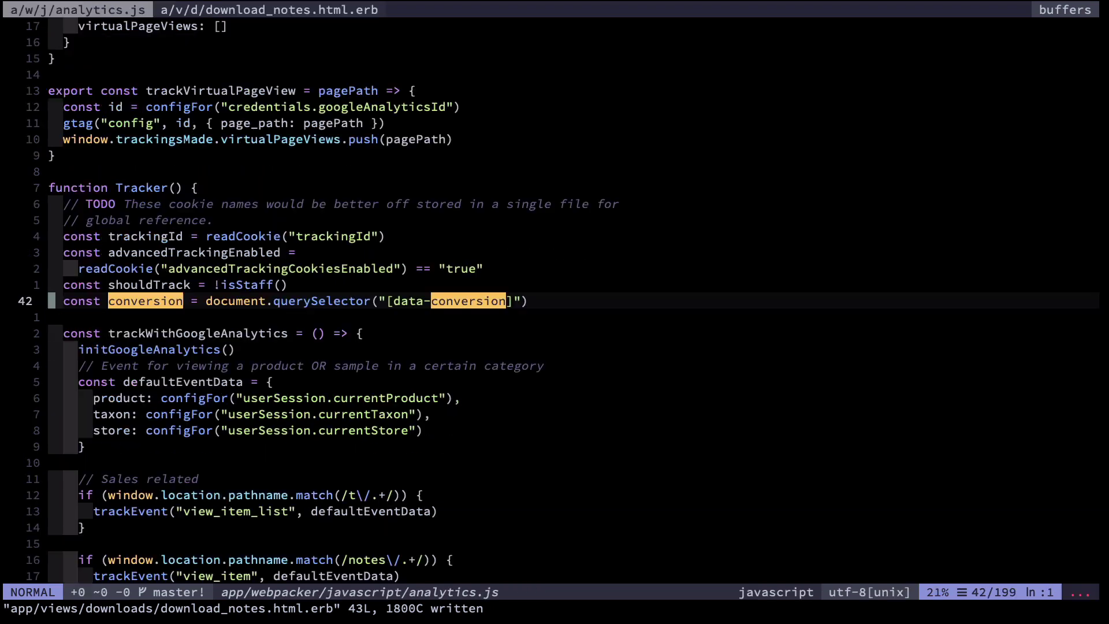
key("z")
key("t")
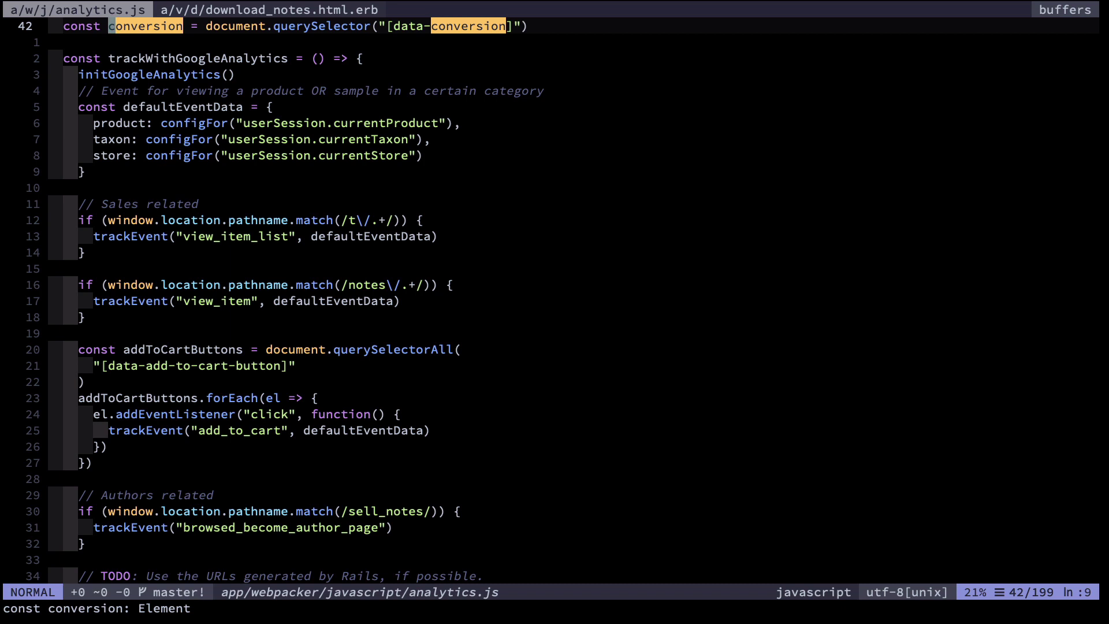
key("w")
key("w")
key("w")
key("w")
key("w")
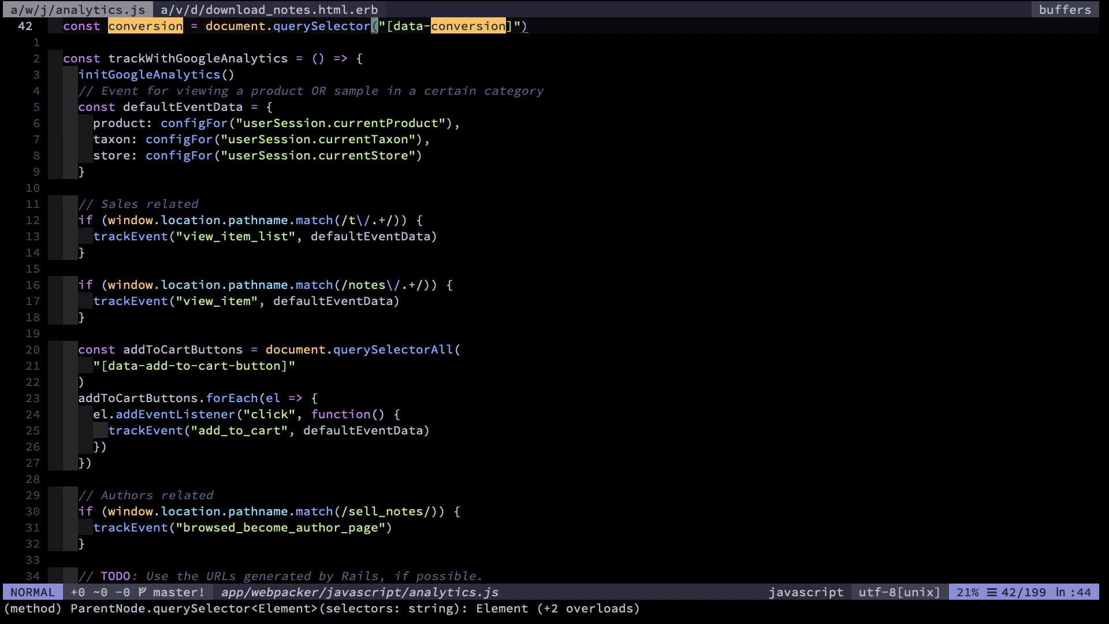
key("w")
key("b")
key("b")
key("b")
key("b")
key("b")
key("b")
Step: Step through the matches for "conversion" to const data = conversion.dataset near the end of the file and highlight that line
key("n")
key("n")
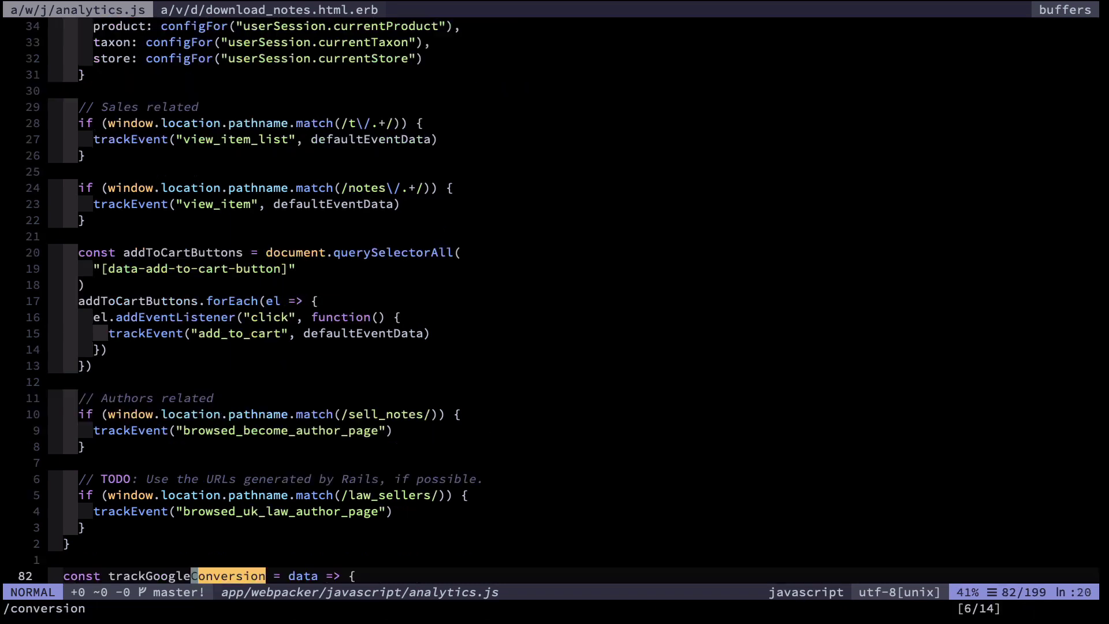
key("n")
key("n")
key("n")
key("n")
key("n")
key("n")
key("n")
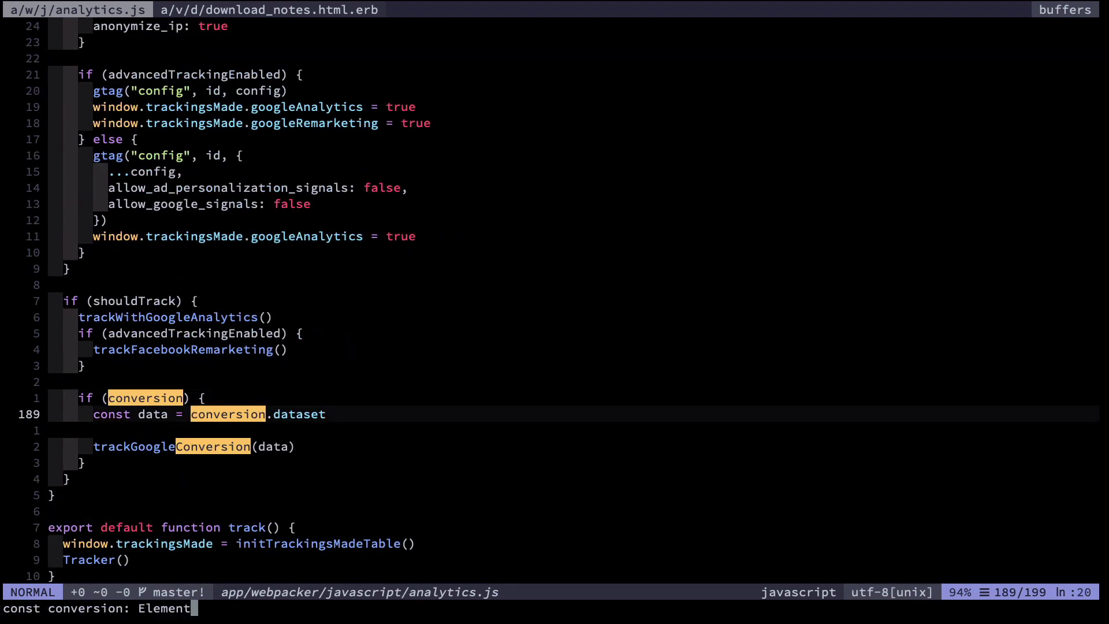
key("shift+v")
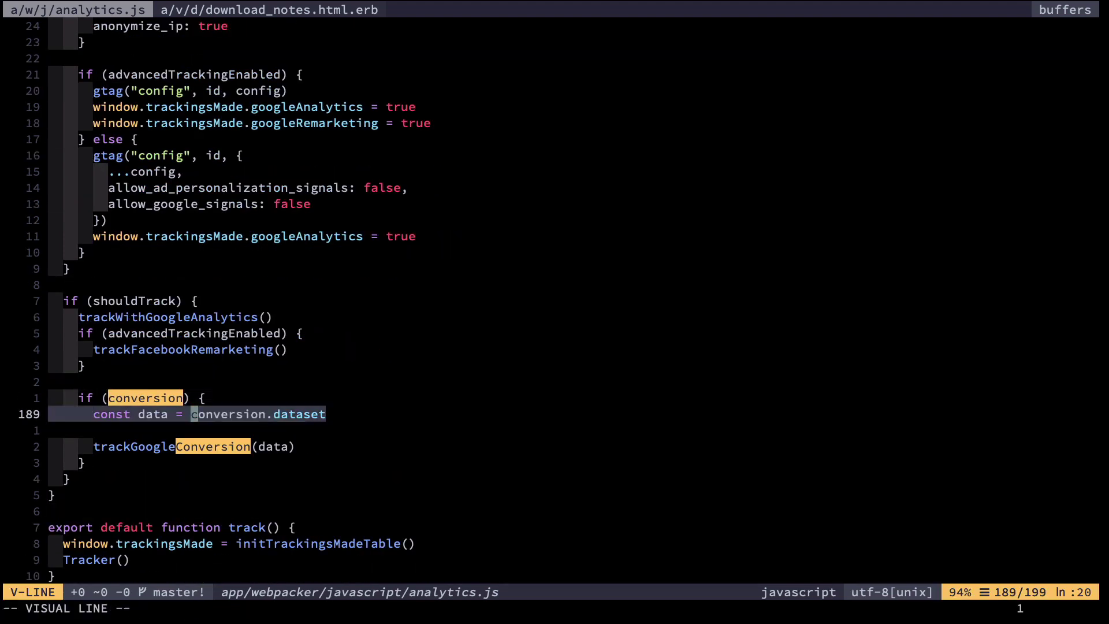
key("w")
key("w")
key("Escape")
Step: Go from the trackGoogleConversion(data) call to the definition of that function
key("j")
key("j")
key("b")
key("b")
key("b")
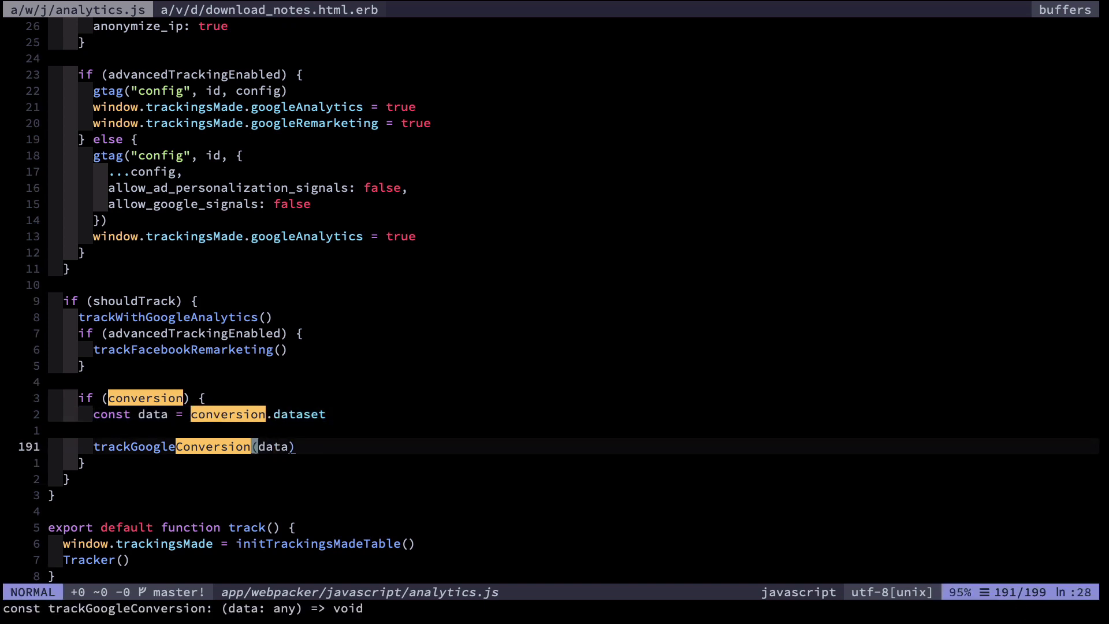
key("g")
key("d")
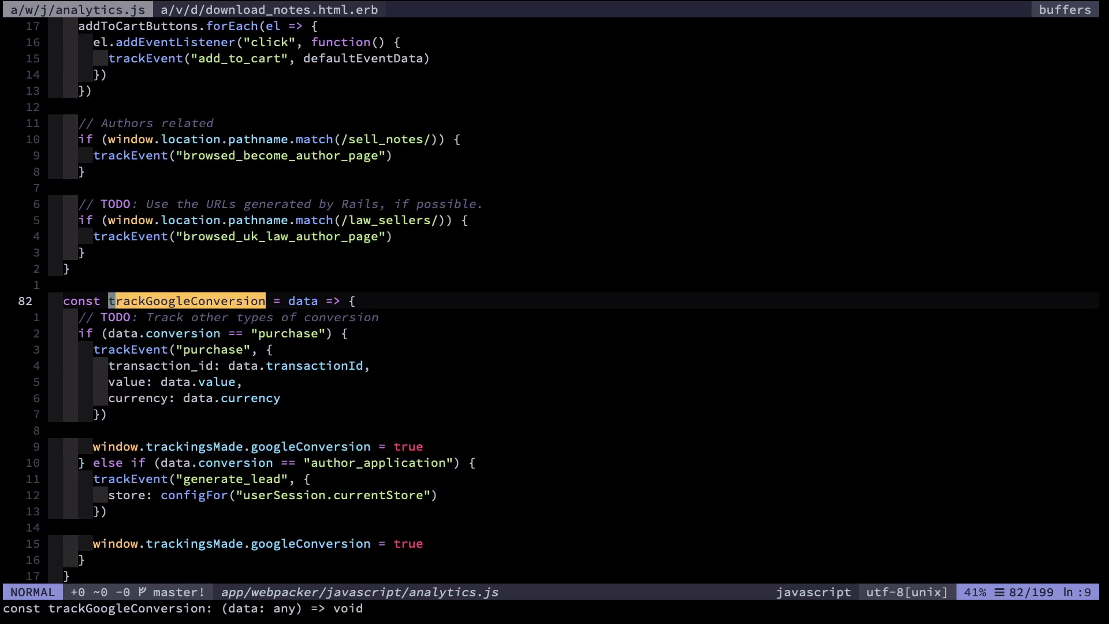
Step: Highlight and copy the if (data.conversion == "purchase") condition line in trackGoogleConversion
key("j")
key("j")
key("shift+v")
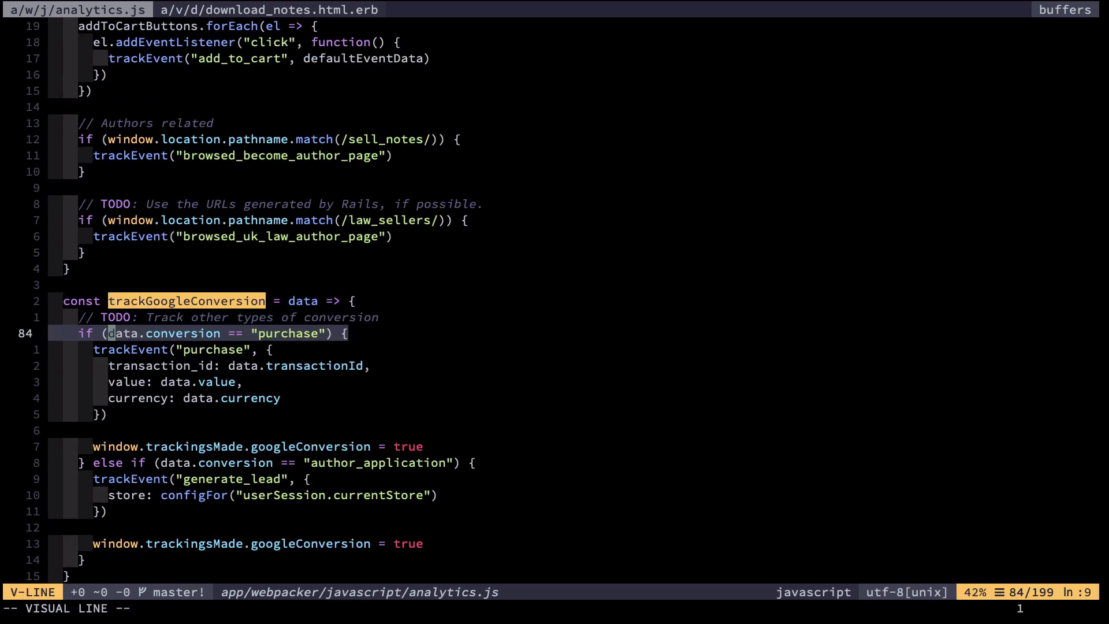
key("y")
Step: Switch to download_notes.html.erb and highlight and copy the conversion: 'purchase' and currency lines of the div
key("ctrl+6")
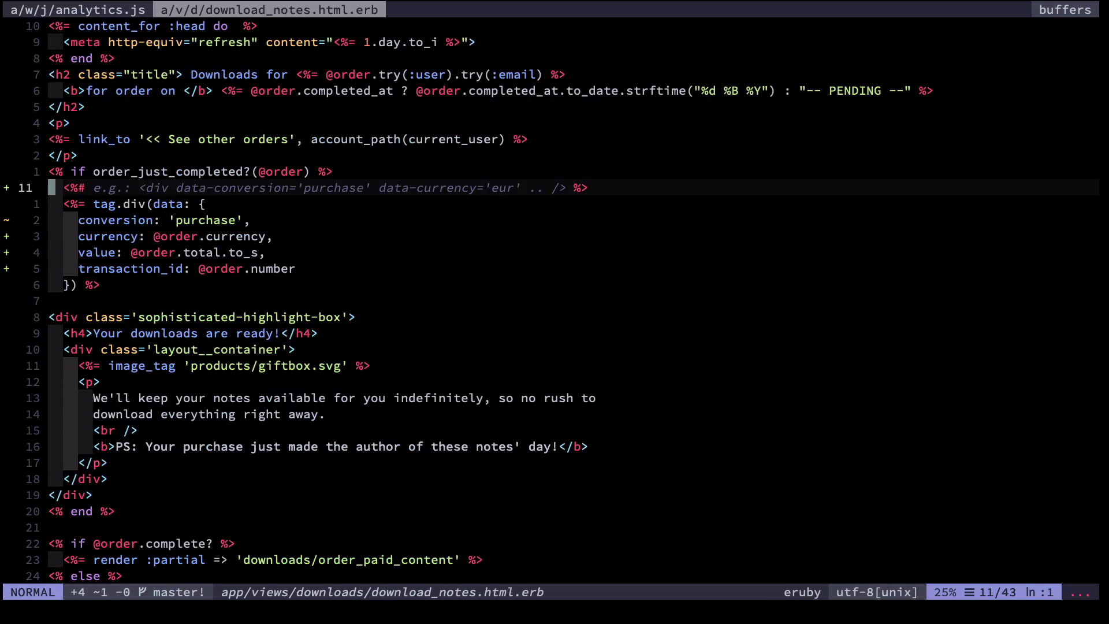
key("j")
key("j")
key("shift+v")
key("j")
key("o")
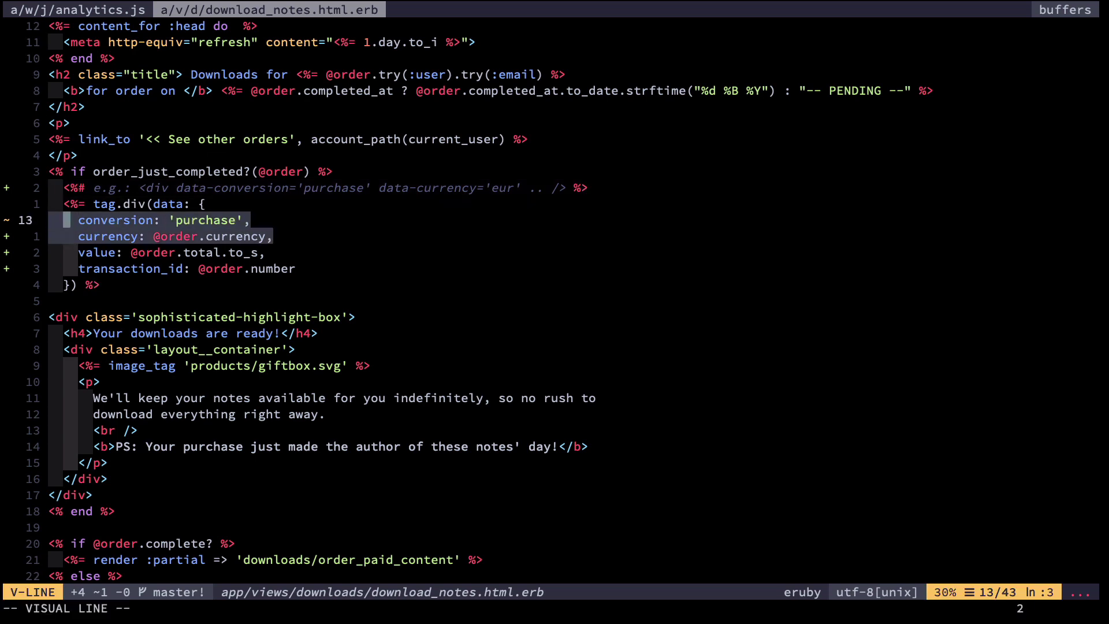
key("y")
Step: Return to analytics.js and highlight the transaction_id, value and currency fields of the trackEvent("purchase") call
key("ctrl+6")
key("j")
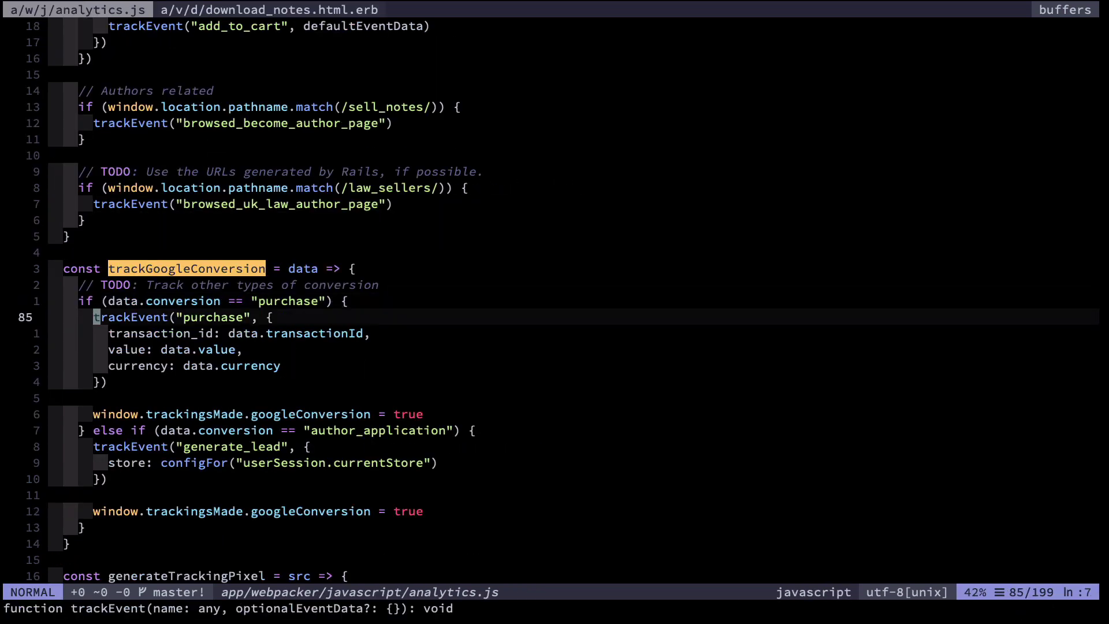
key("w")
key("w")
key("j")
key("shift+v")
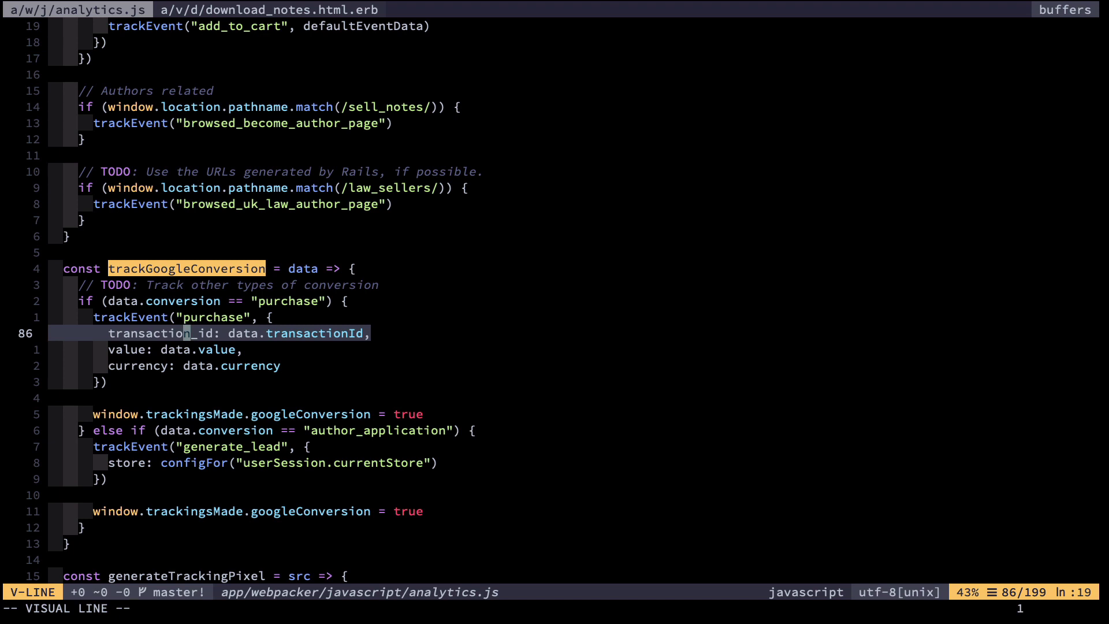
key("j")
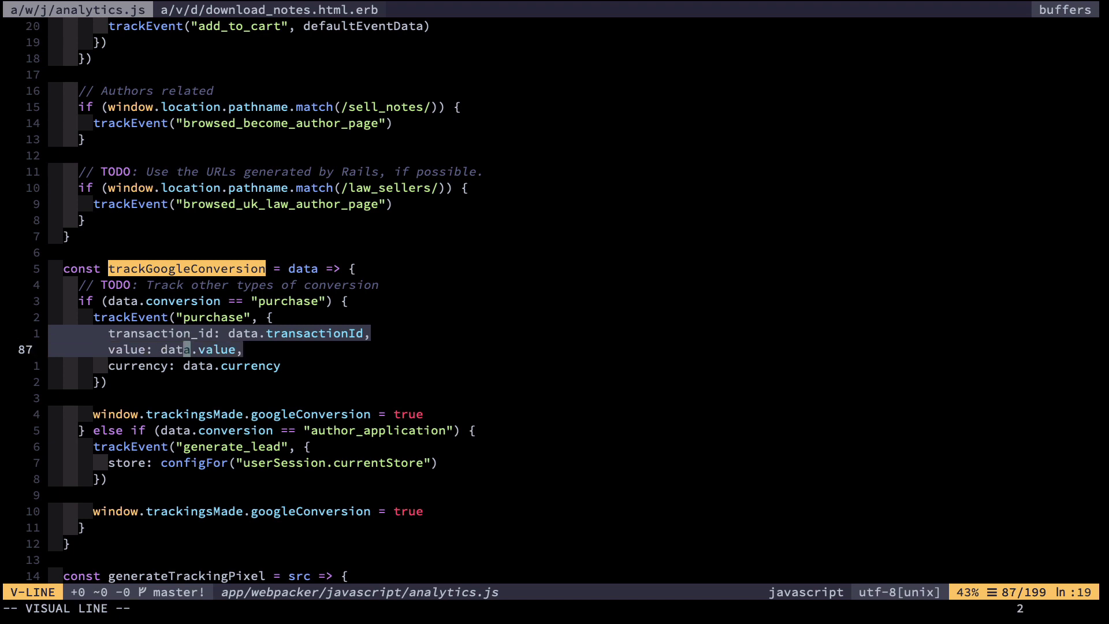
key("j")
key("y")
key("k")
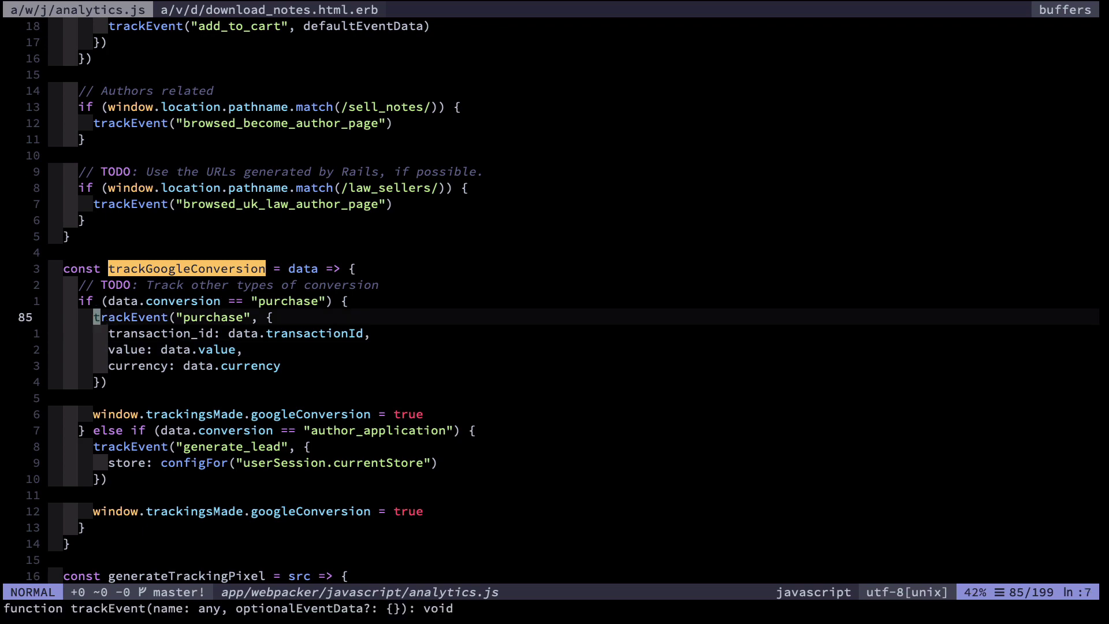
Step: Search for trackEvent and step through its matches to the exported function definition near the start of the file
key("asterisk")
key("N")
key("N")
key("N")
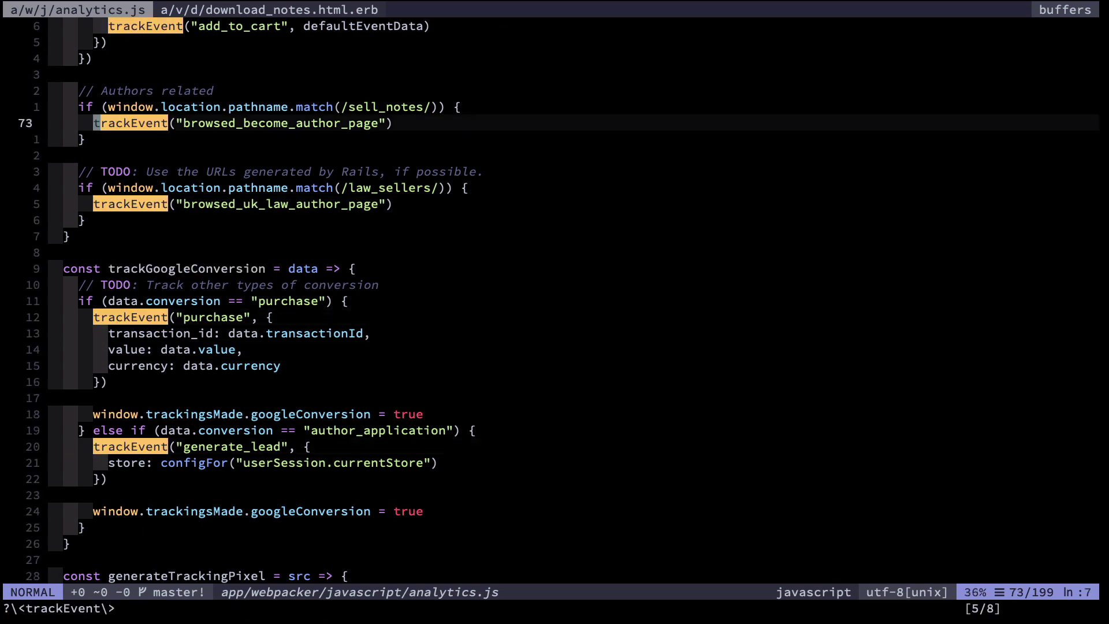
key("N")
key("N")
key("N")
key("N")
key("N")
key("n")
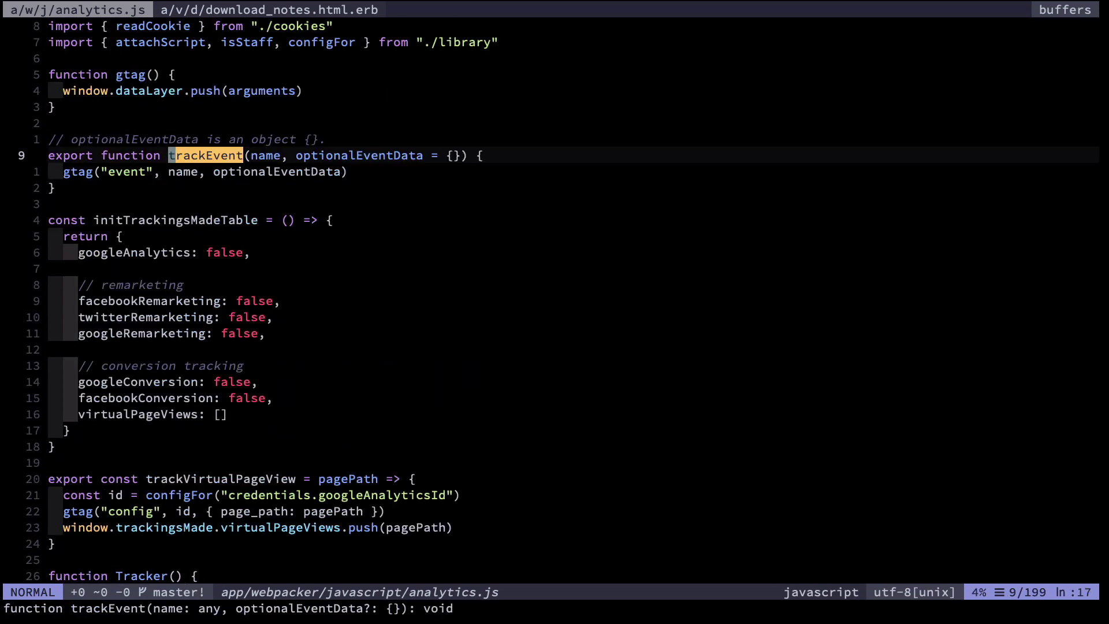
Step: Highlight the gtag("event", name, optionalEventData) line inside trackEvent and examine its arguments one by one
key("j")
key("shift+v")
key("b")
key("b")
key("b")
key("b")
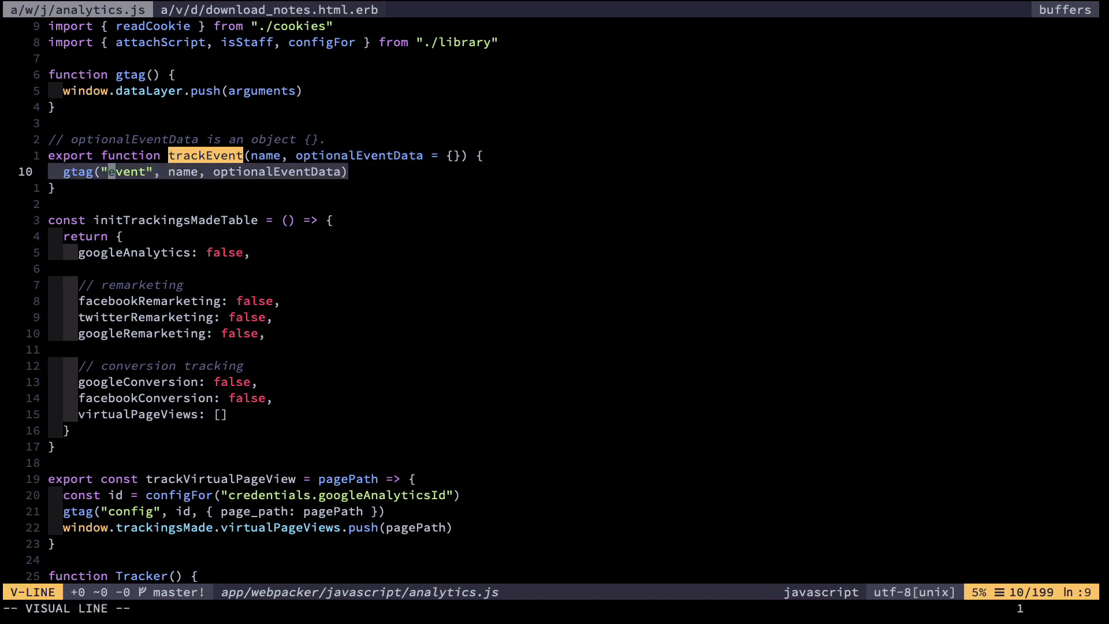
key("Escape")
key("w")
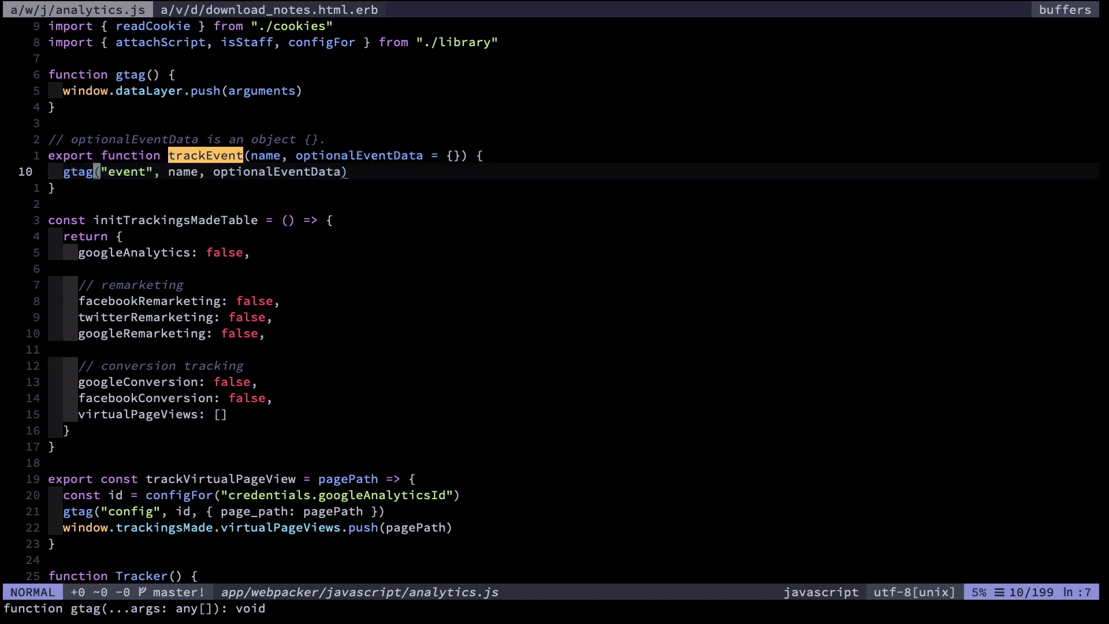
key("w")
key("w")
key("w")
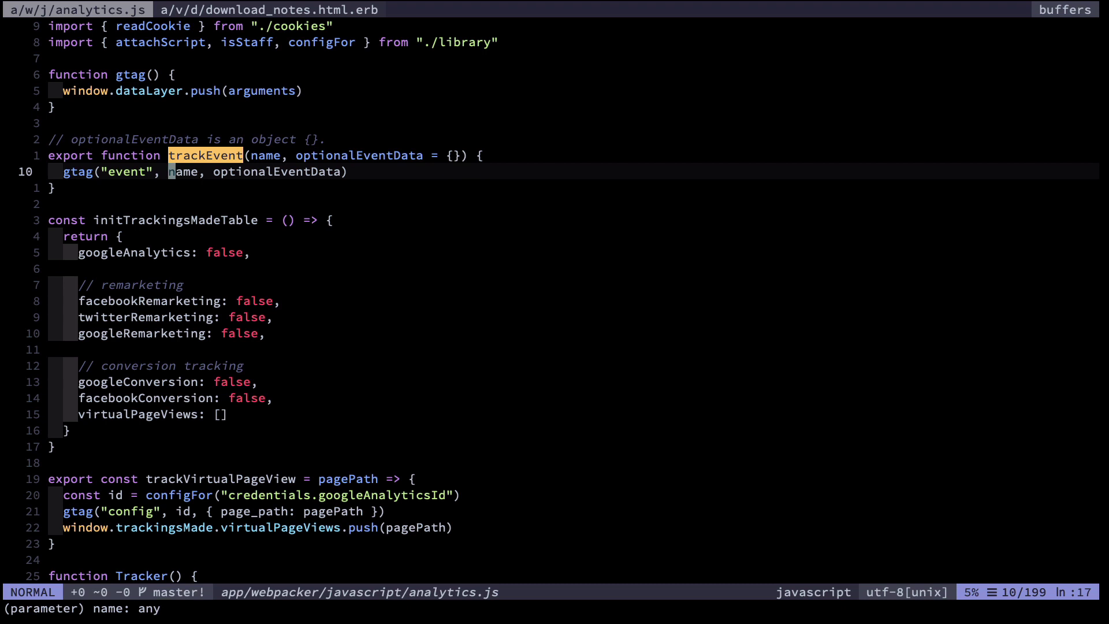
key("w")
key("w")
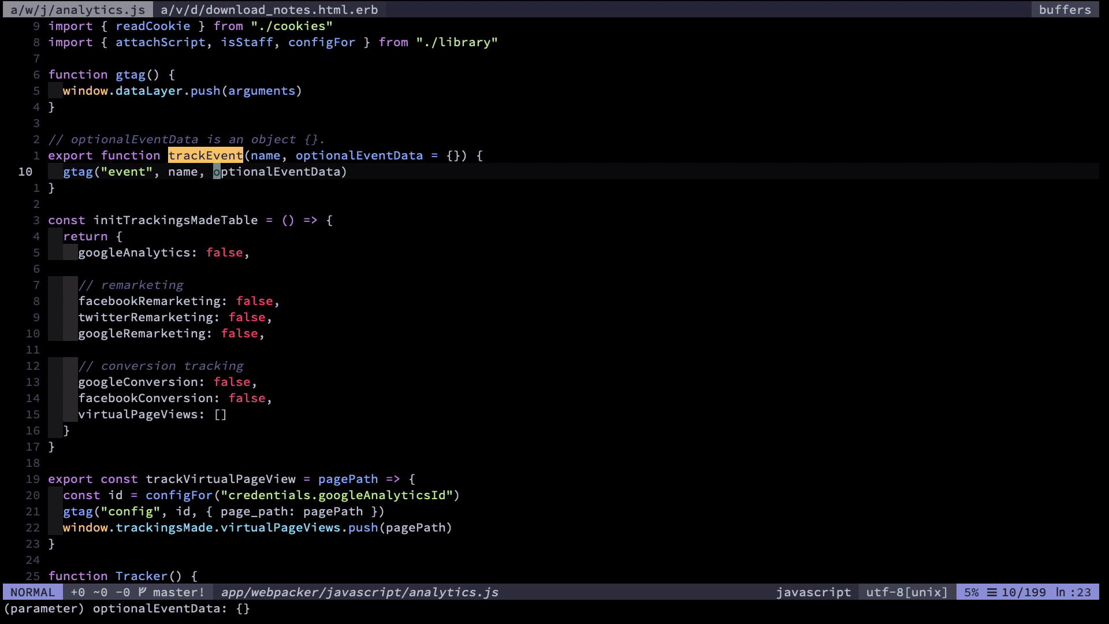
key("b")
key("b")
key("b")
key("b")
Step: Highlight the whole gtag() function that pushes its arguments to window.dataLayer
key("k")
key("k")
key("k")
key("k")
key("k")
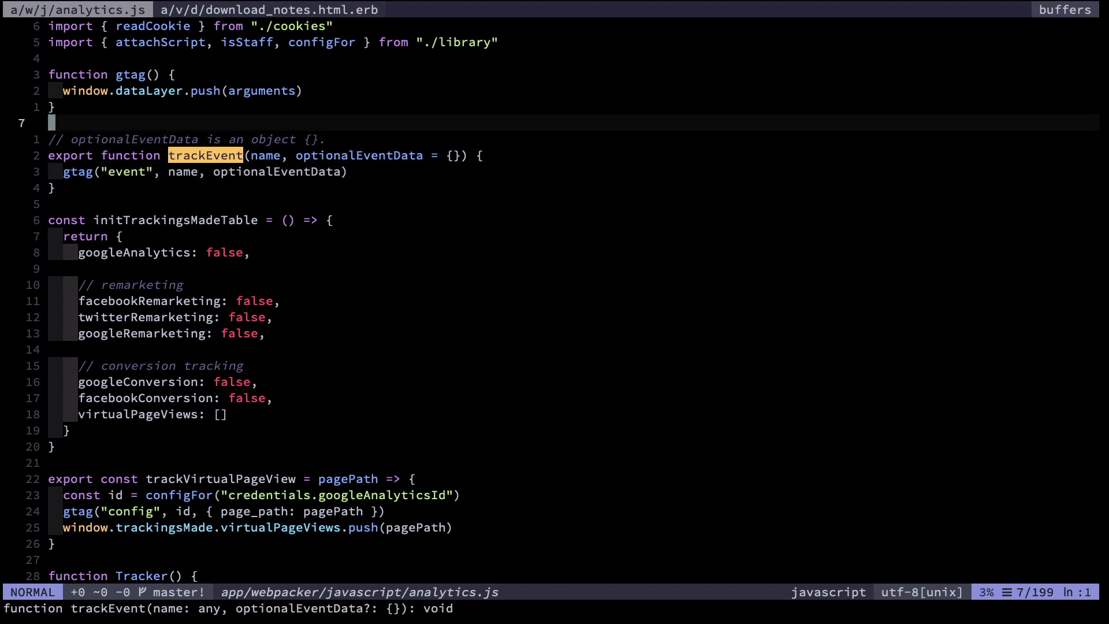
key("k")
key("V")
key("j")
key("j")
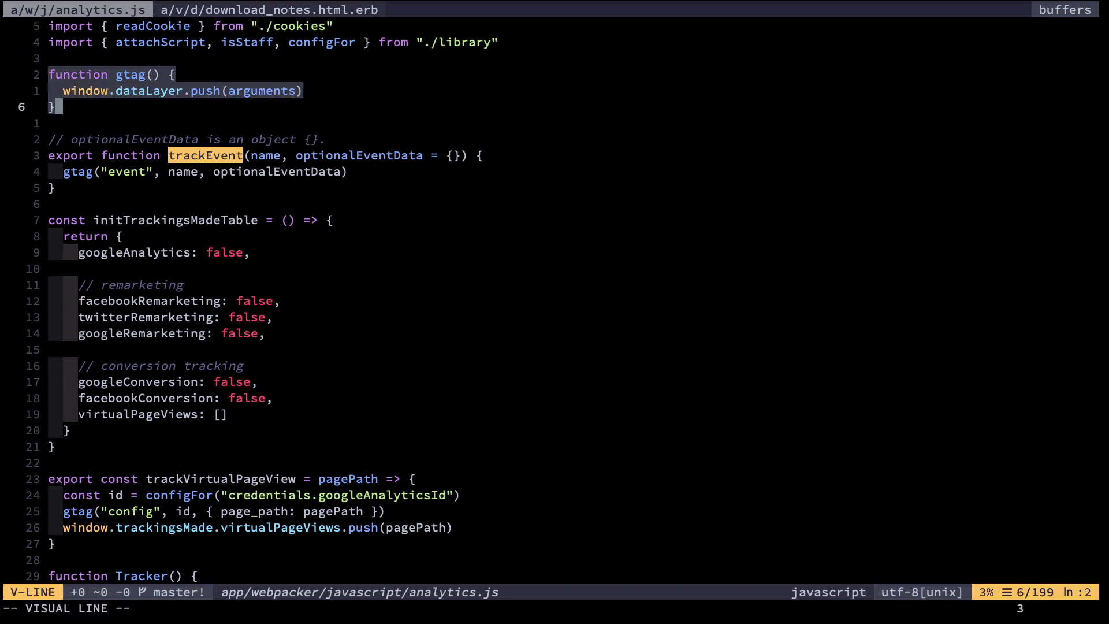